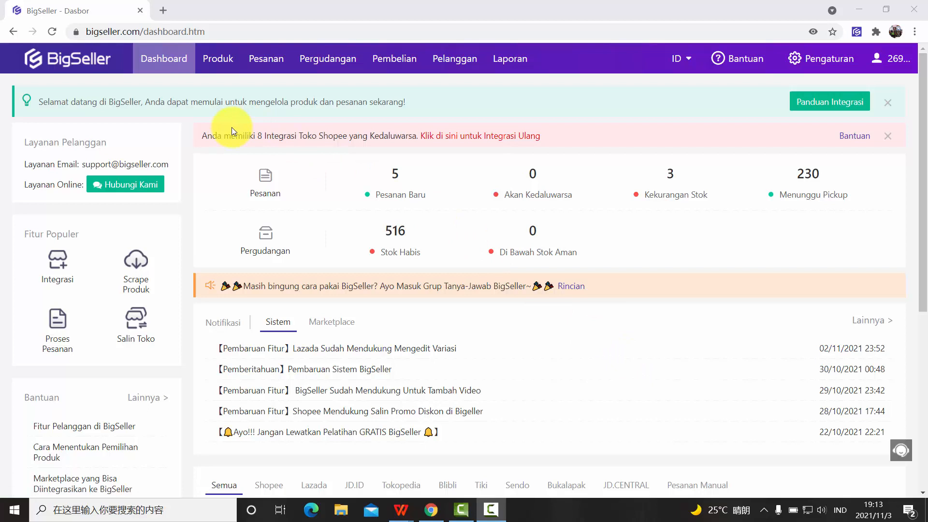
# Open the Pengaturan Impor page by way of the Hasil Scrape product list
pyautogui.moveTo(230, 65)
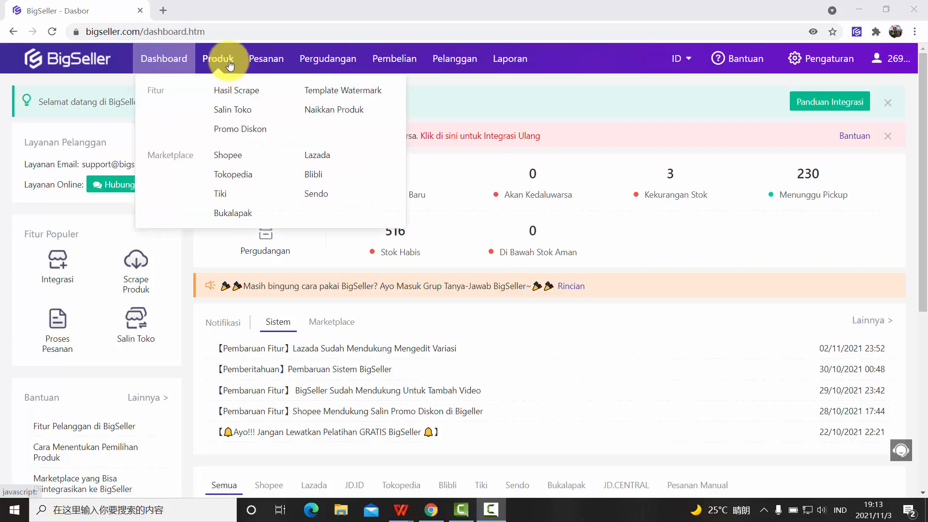
pyautogui.click(234, 96)
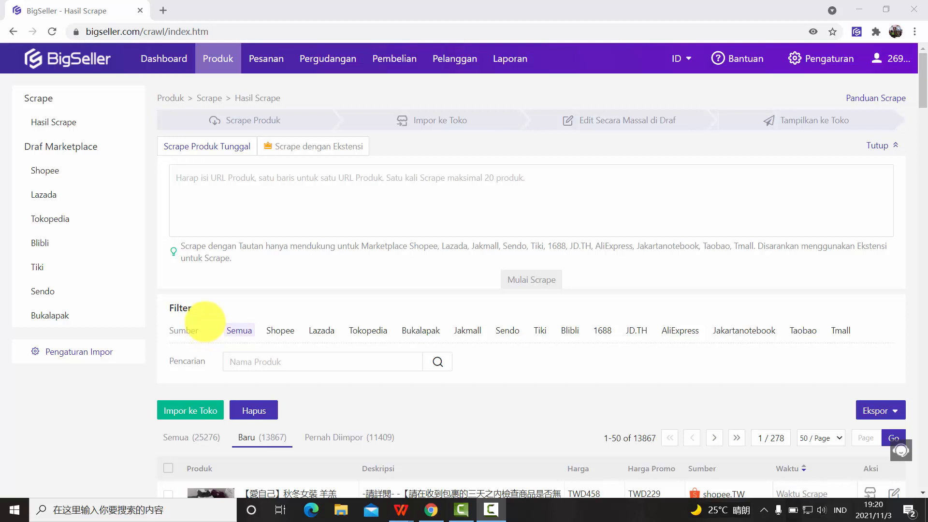
pyautogui.scroll(-2, 279, 331)
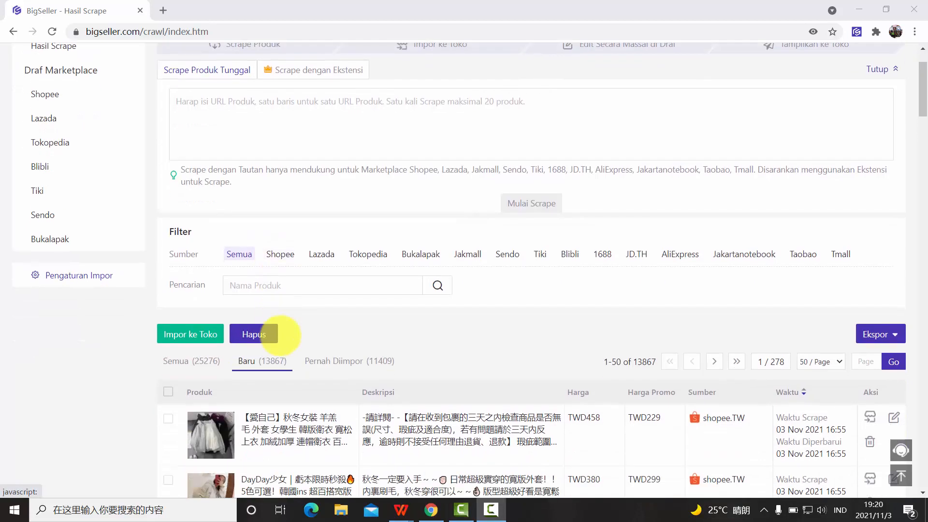
pyautogui.scroll(-1, 281, 335)
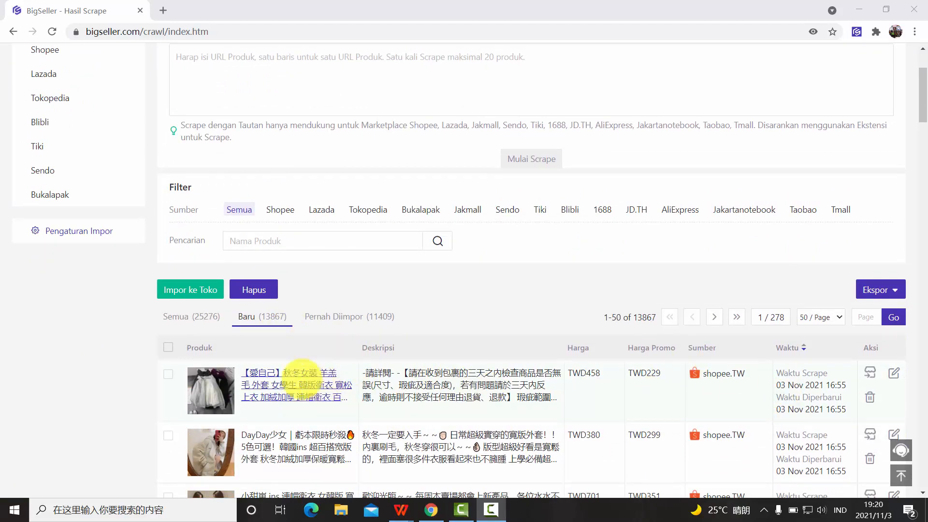
pyautogui.scroll(3, 295, 382)
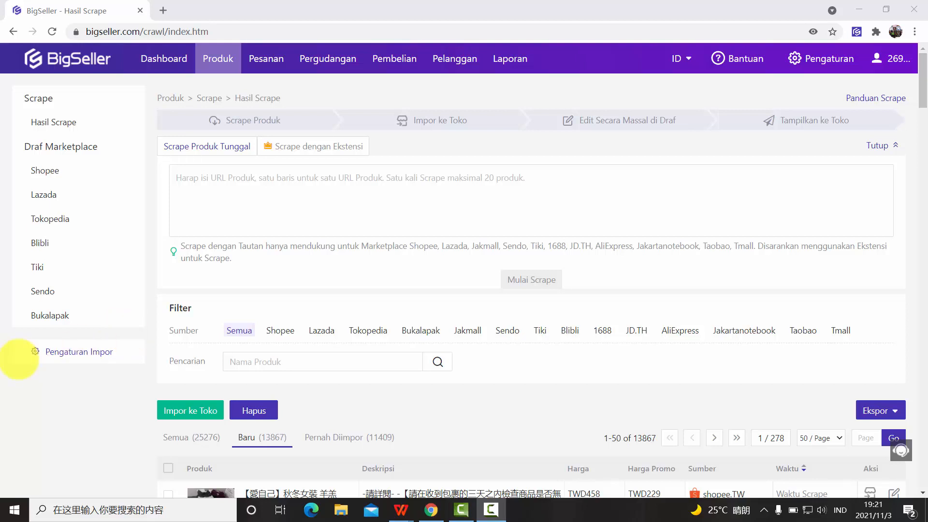
pyautogui.click(47, 351)
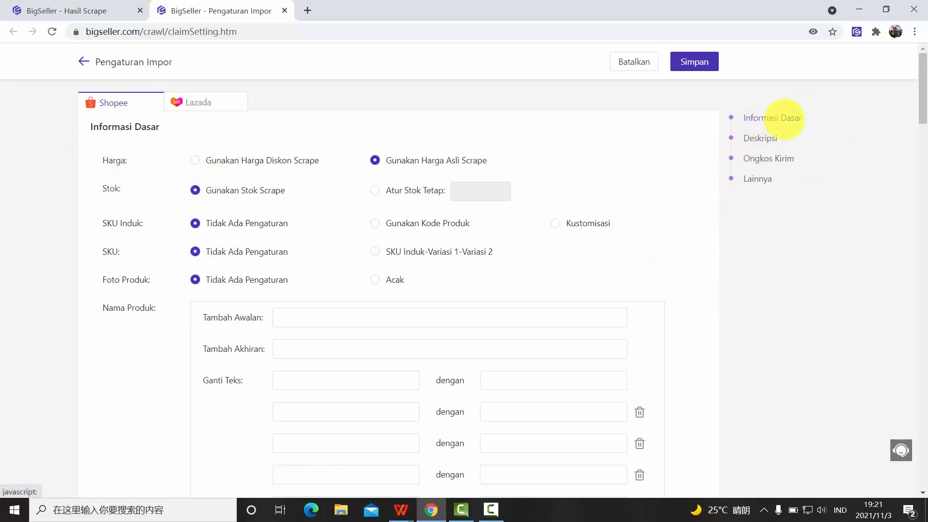
# Set the Shopee import stock to a fixed stock (Atur Stok Tetap) of 1 under Informasi Dasar
pyautogui.click(761, 138)
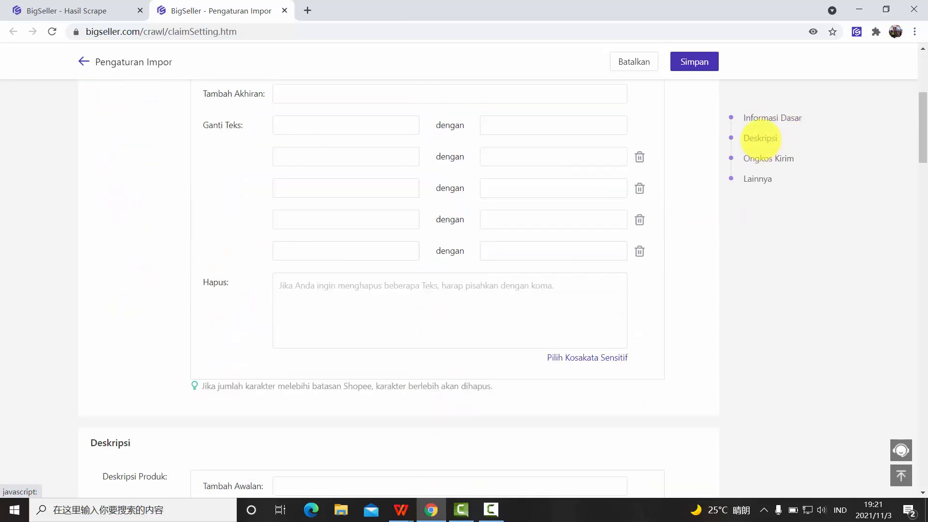
pyautogui.click(769, 159)
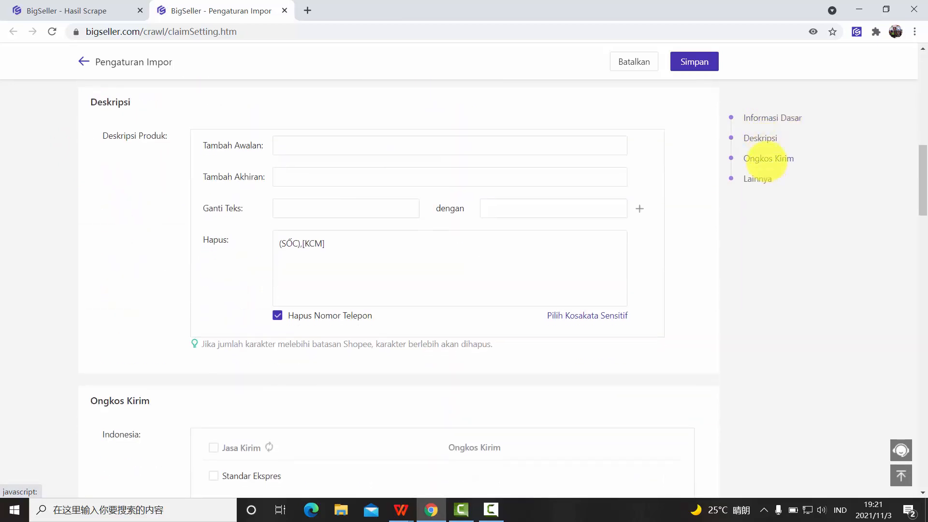
pyautogui.click(757, 179)
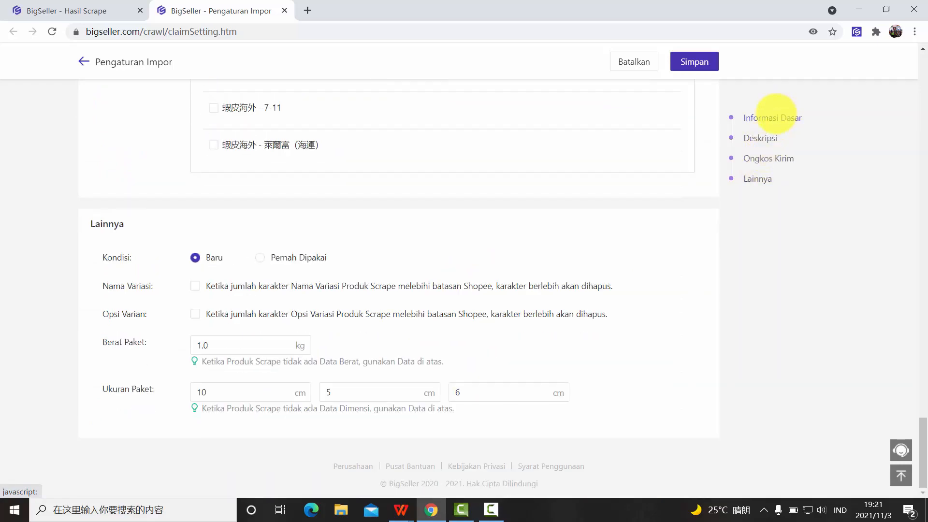
pyautogui.click(773, 117)
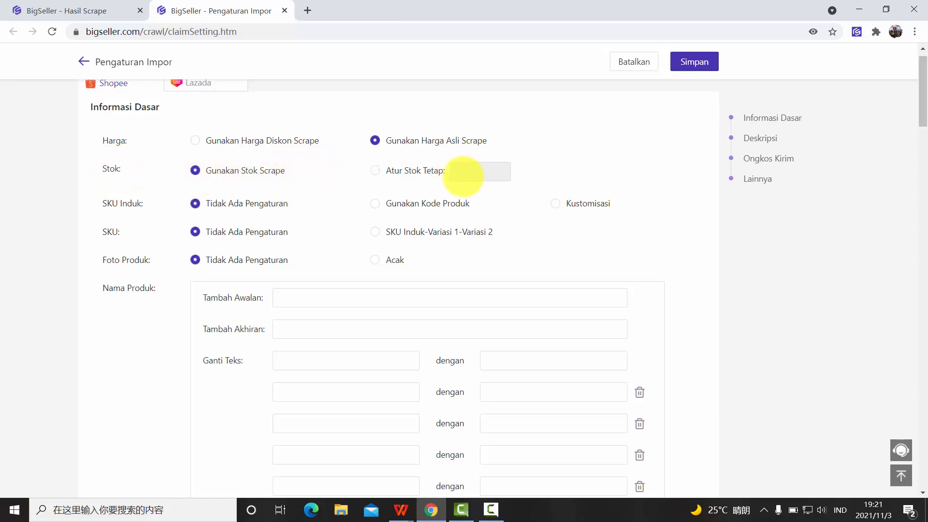
pyautogui.click(376, 170)
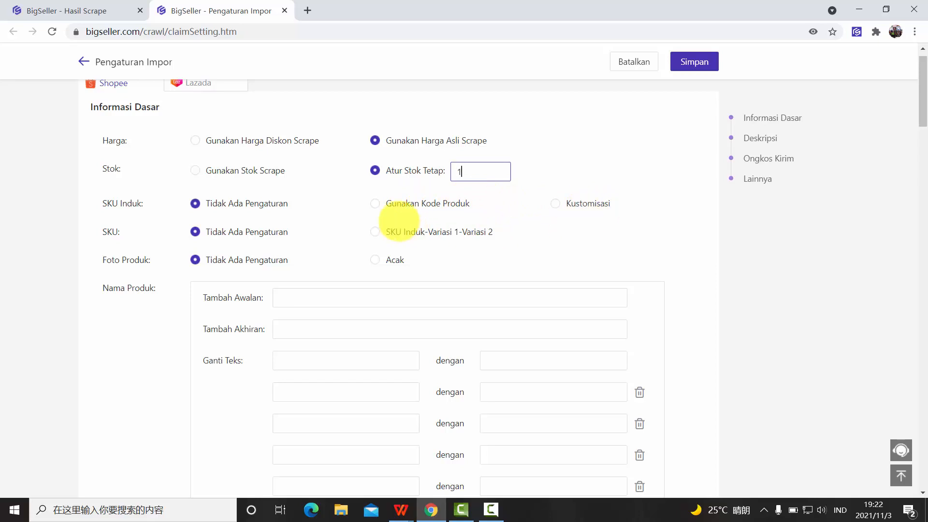
# Customise the parent SKU (SKU Induk) with prefix A, serial number 001 and suffix P, keeping three serial digits
pyautogui.click(381, 202)
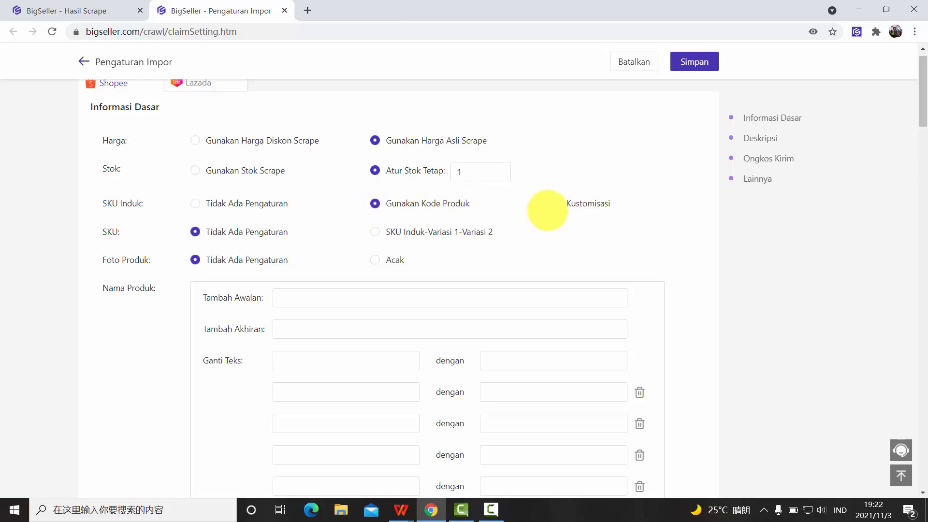
pyautogui.click(555, 203)
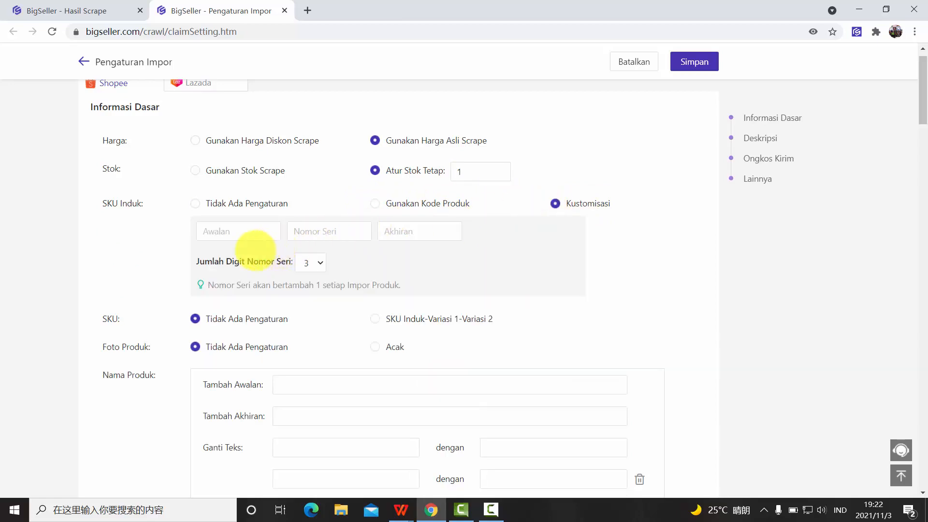
pyautogui.click(247, 227)
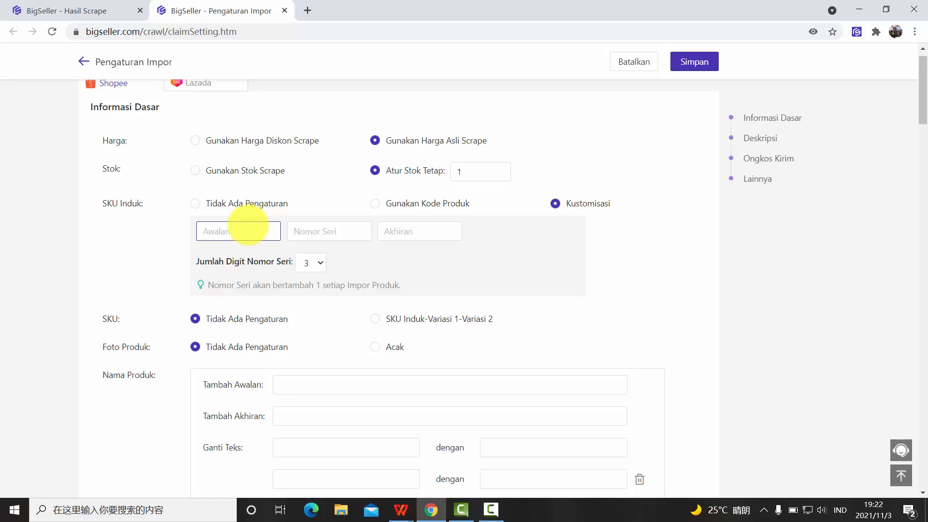
pyautogui.write('A')
pyautogui.click(349, 231)
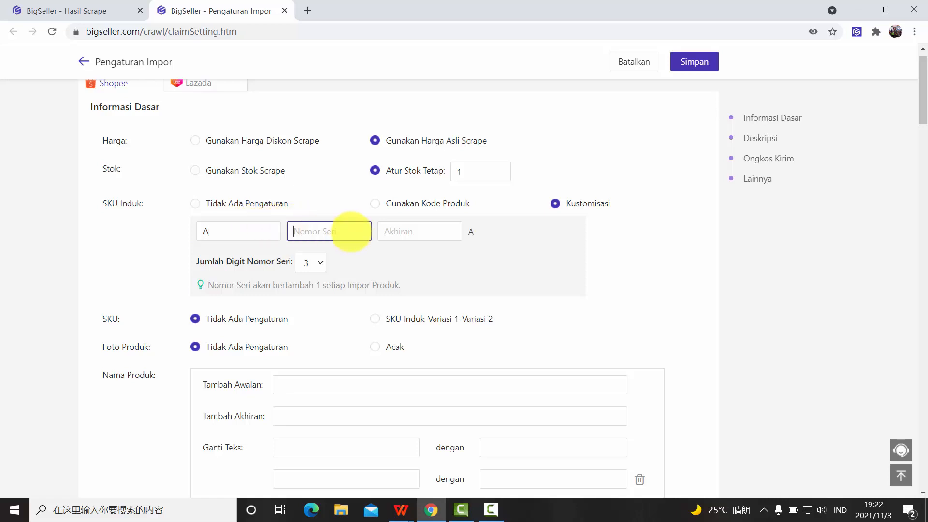
pyautogui.click(310, 262)
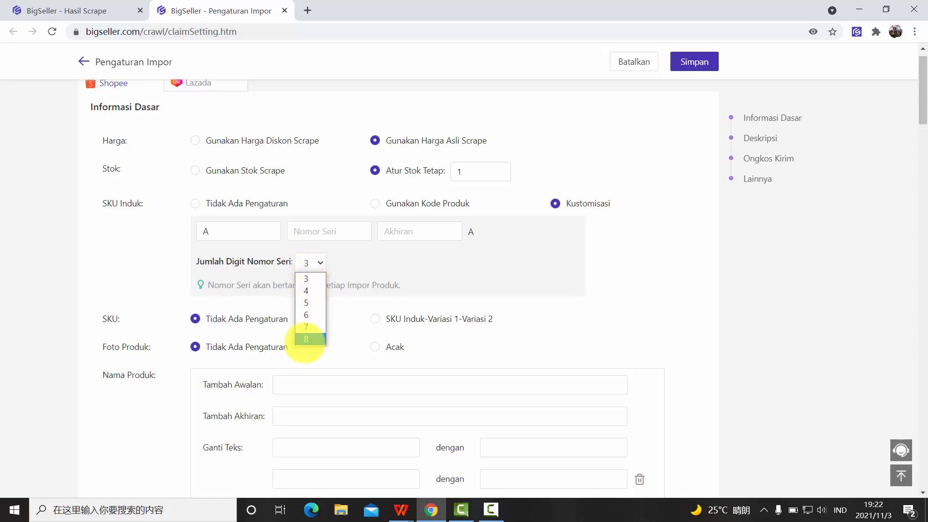
pyautogui.click(342, 264)
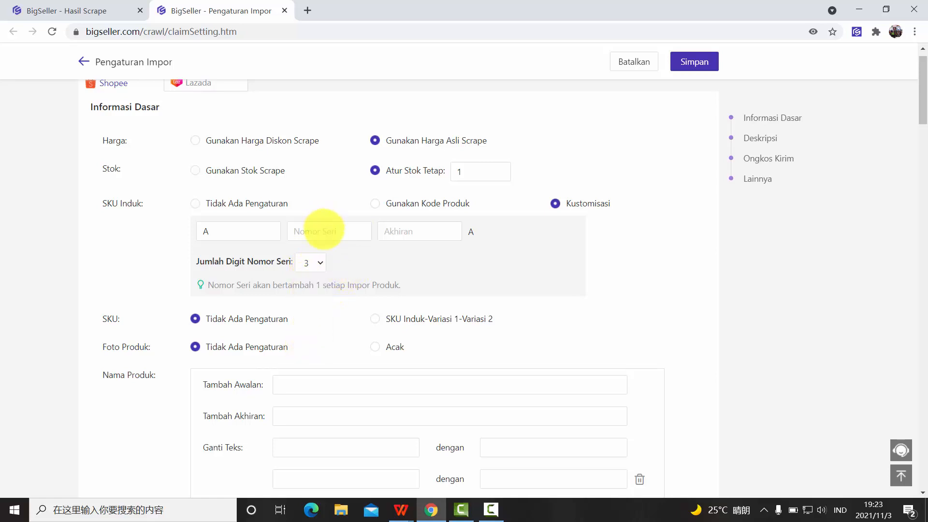
pyautogui.click(321, 230)
pyautogui.click(431, 235)
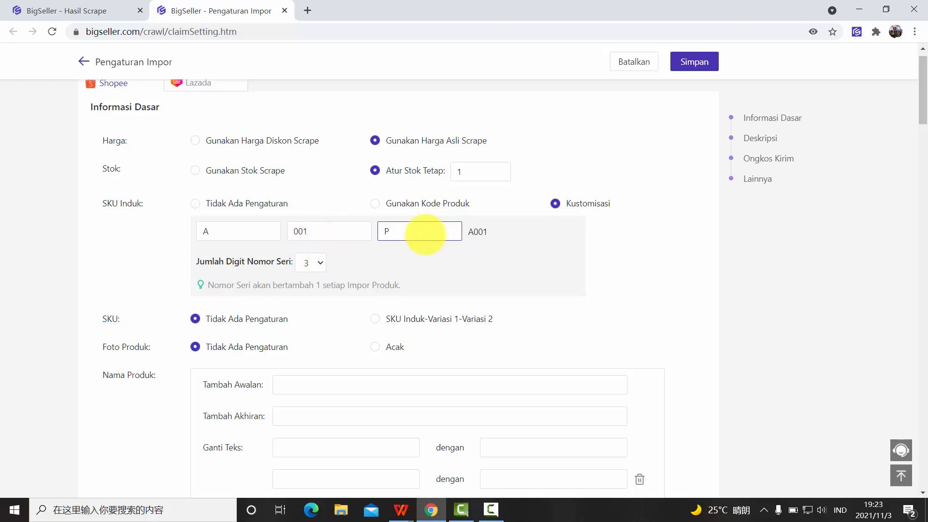
pyautogui.click(369, 254)
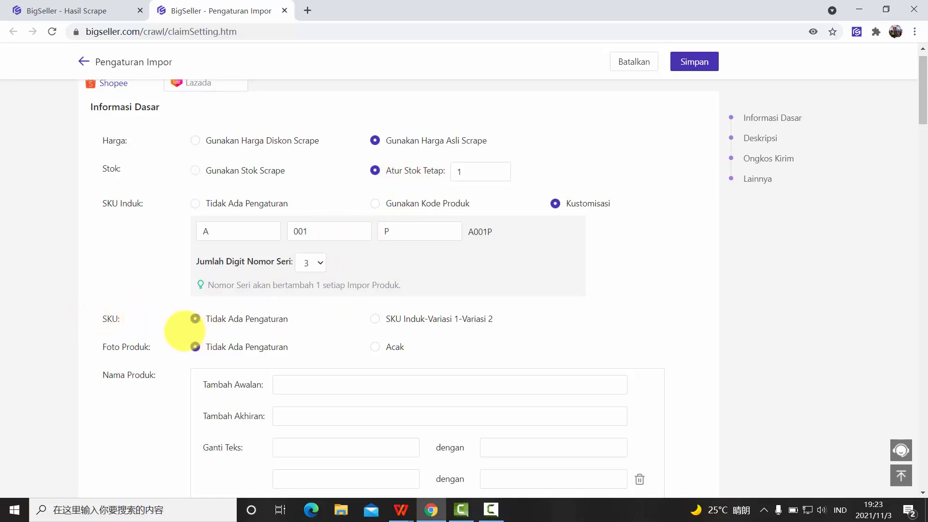
# Set the SKU rule to SKU Induk-Variasi 1-Variasi 2
pyautogui.scroll(-1, 290, 340)
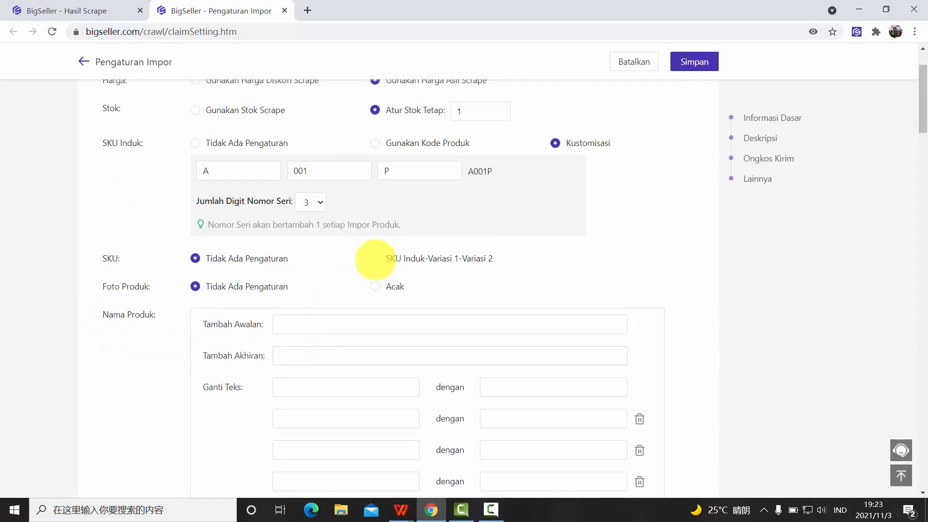
pyautogui.click(376, 258)
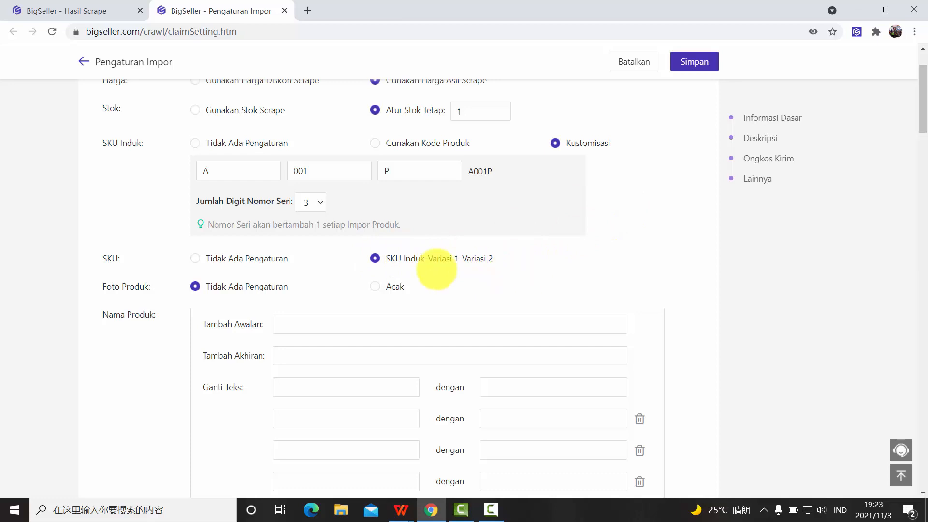
pyautogui.scroll(-2, 370, 288)
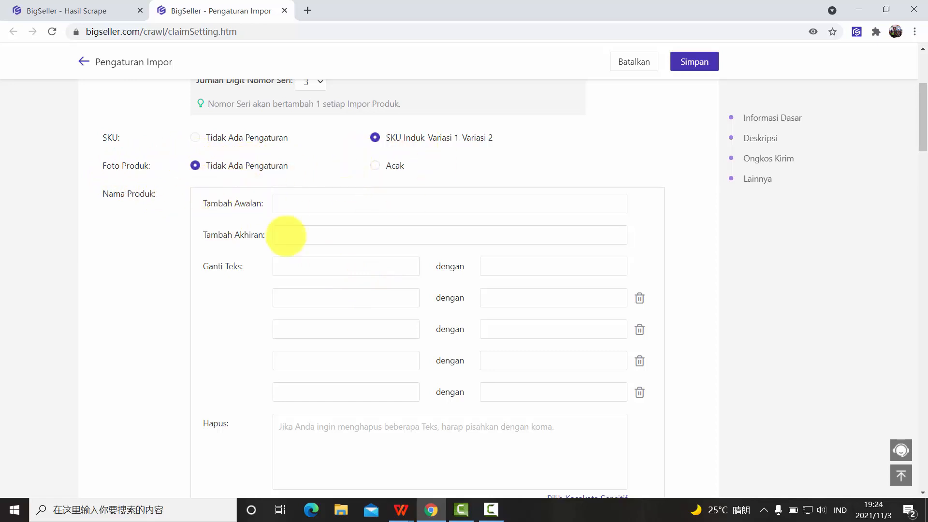
pyautogui.scroll(-1, 324, 258)
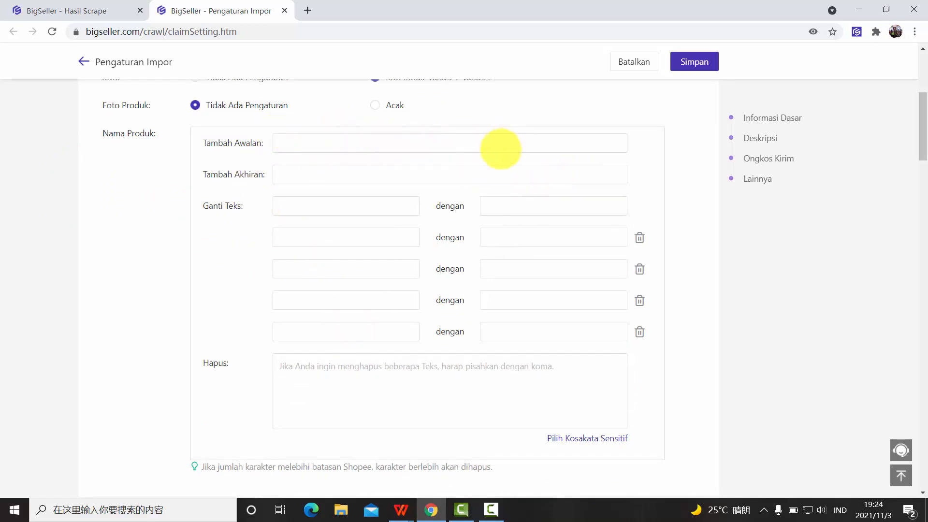
pyautogui.click(330, 144)
pyautogui.click(321, 179)
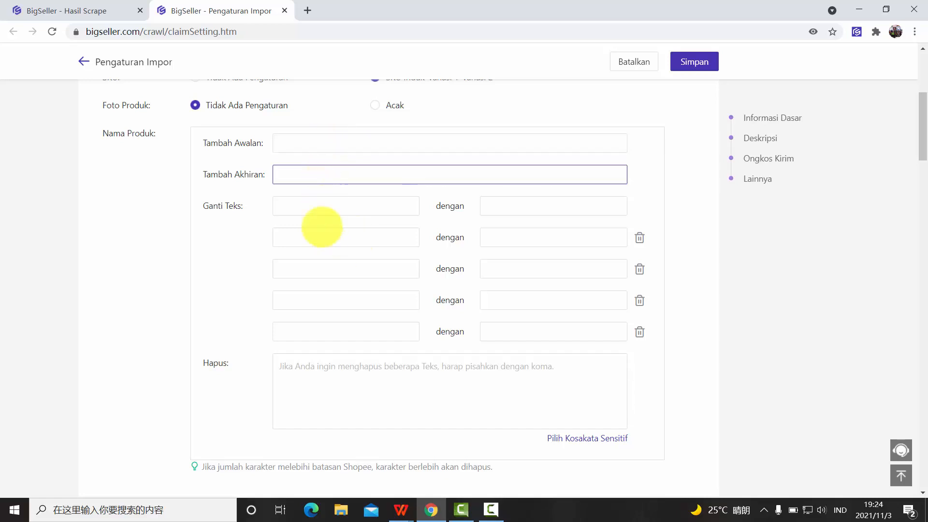
pyautogui.click(321, 206)
pyautogui.click(502, 204)
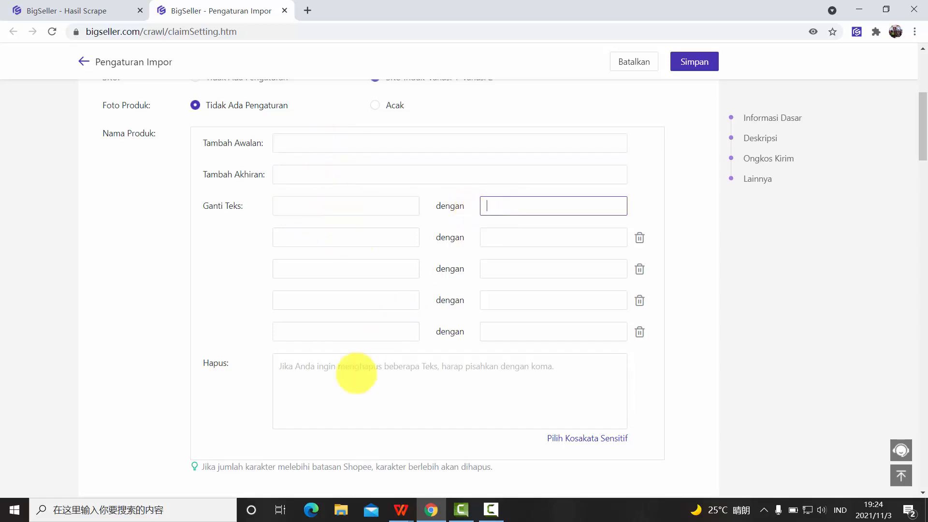
# Select all listed sensitive words for removal from product names, add the word Sampah, and save the selection
pyautogui.scroll(-1, 320, 373)
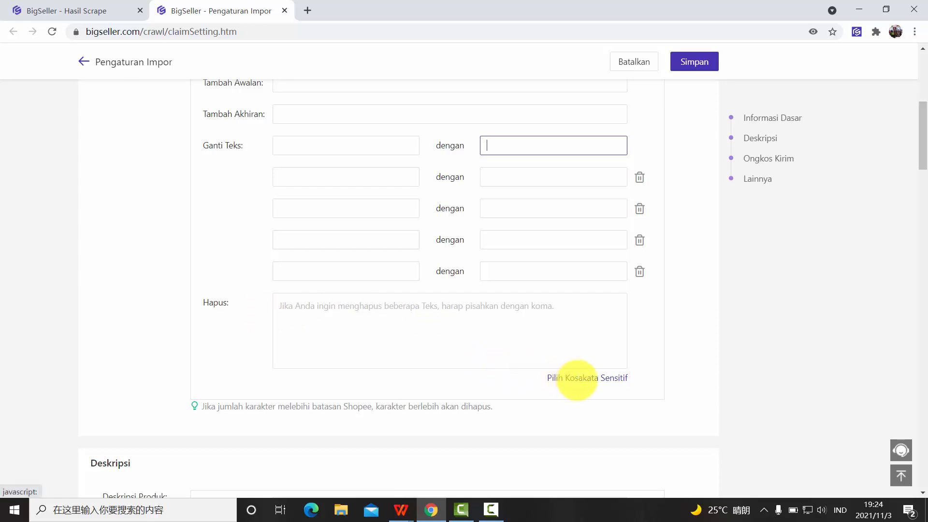
pyautogui.click(576, 378)
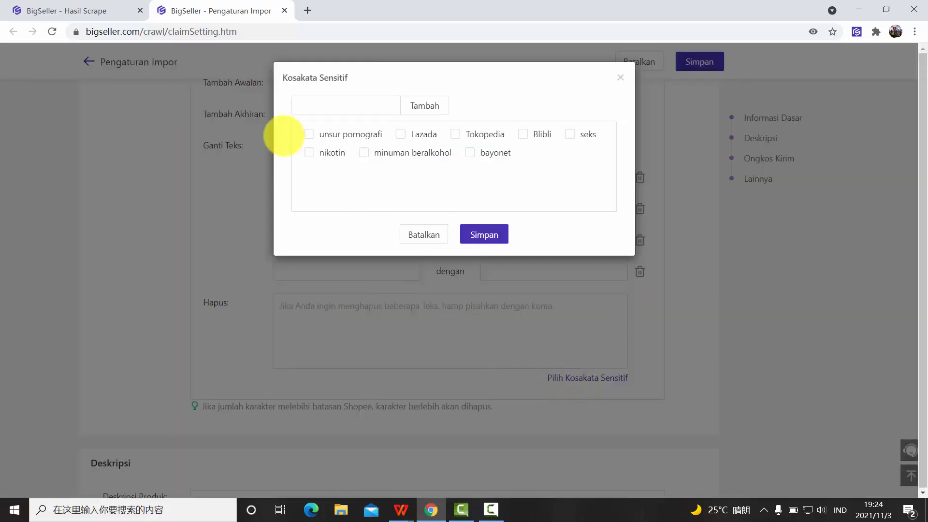
pyautogui.click(310, 134)
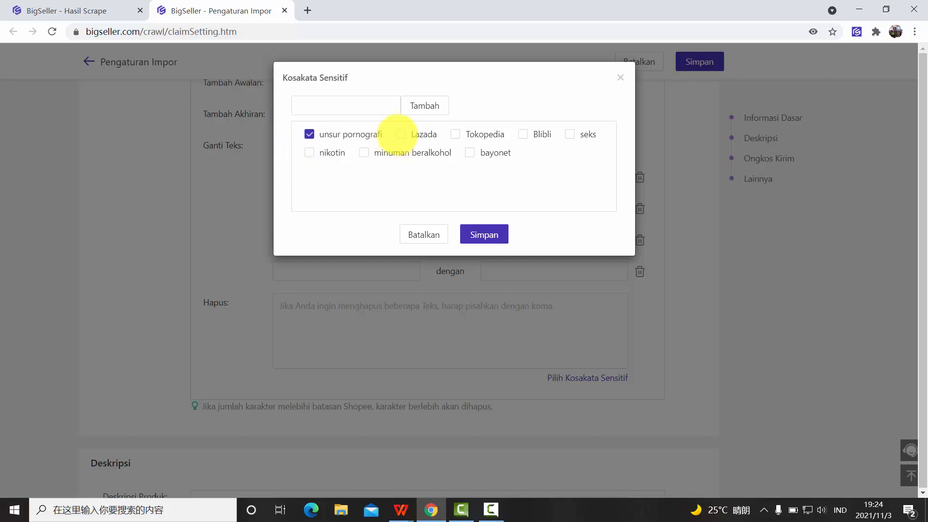
pyautogui.click(401, 134)
pyautogui.click(455, 134)
pyautogui.click(522, 135)
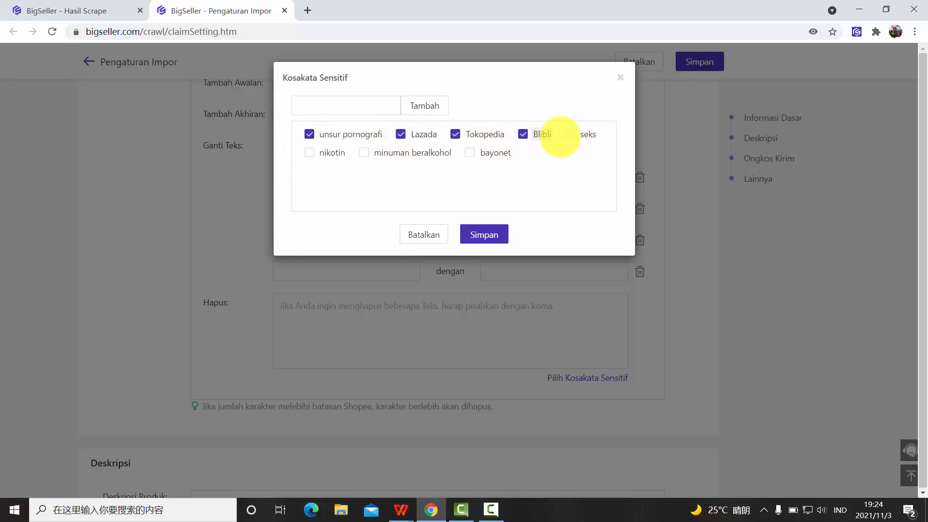
pyautogui.click(570, 134)
pyautogui.click(310, 153)
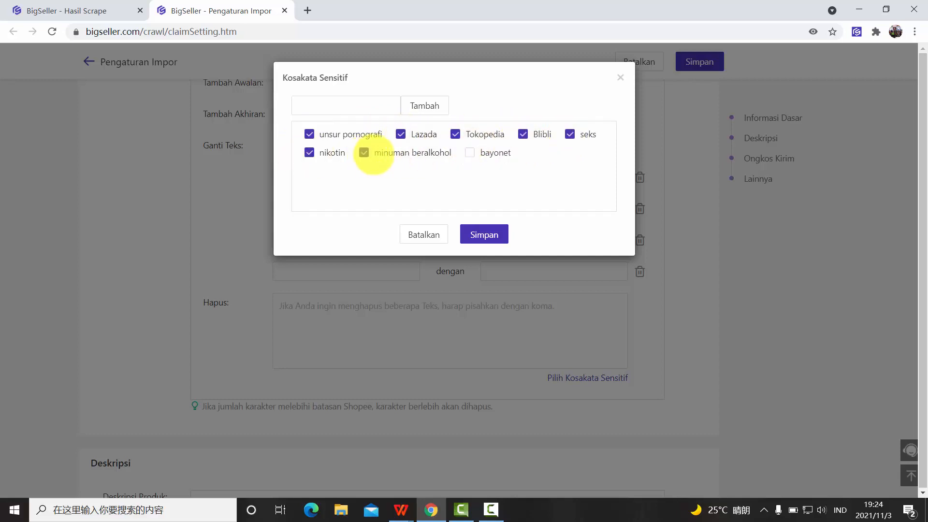
pyautogui.click(469, 153)
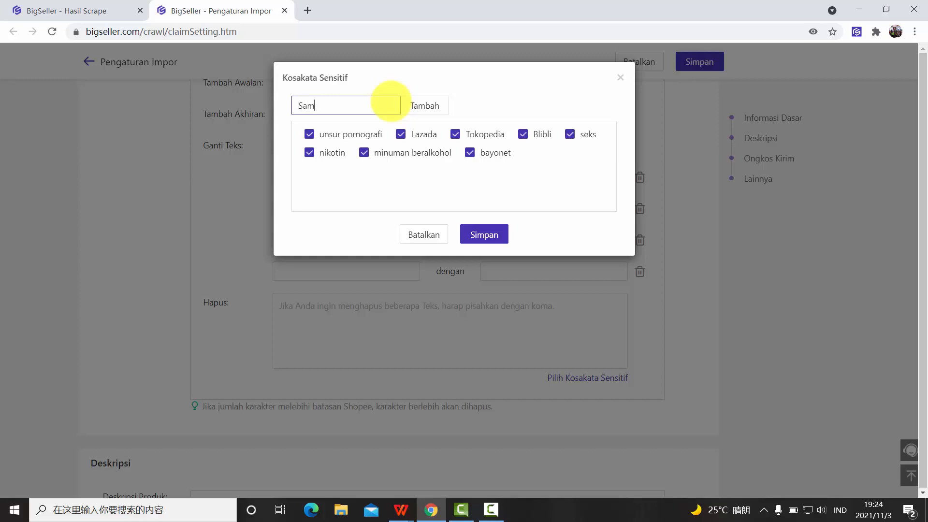
pyautogui.click(411, 104)
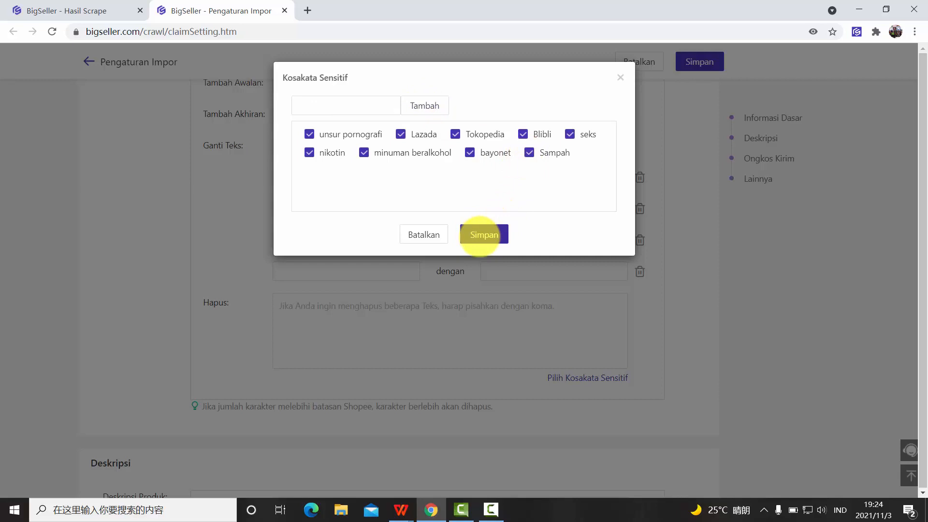
pyautogui.click(482, 235)
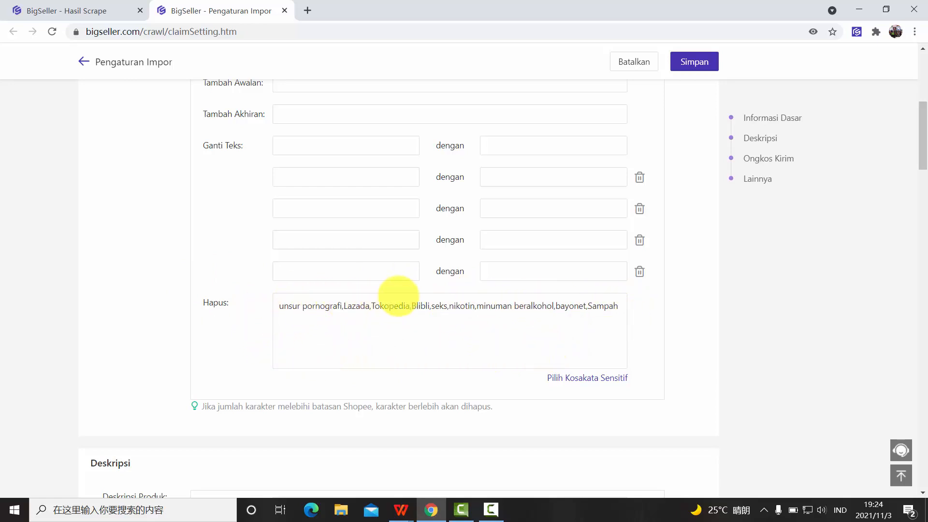
pyautogui.scroll(-5, 565, 324)
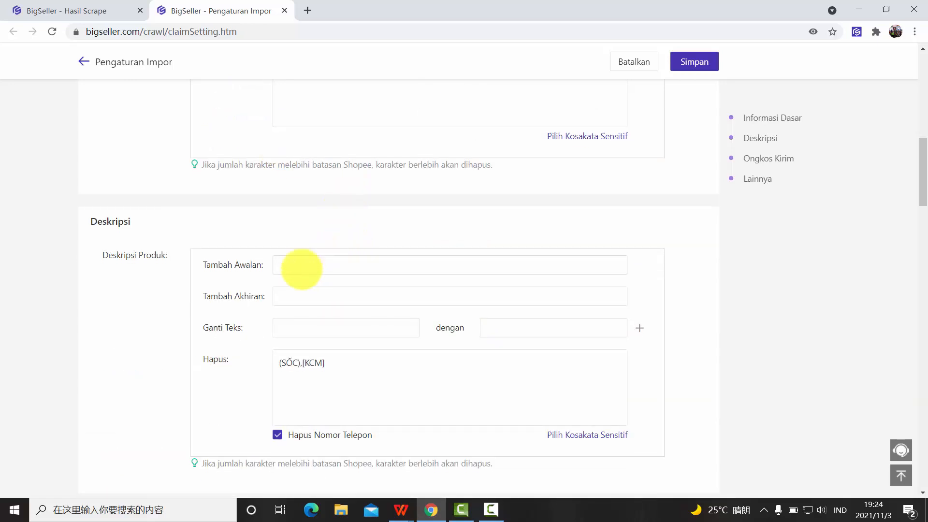
pyautogui.scroll(4, 290, 263)
pyautogui.scroll(-1, 265, 259)
pyautogui.scroll(-4, 338, 272)
pyautogui.scroll(8, 336, 269)
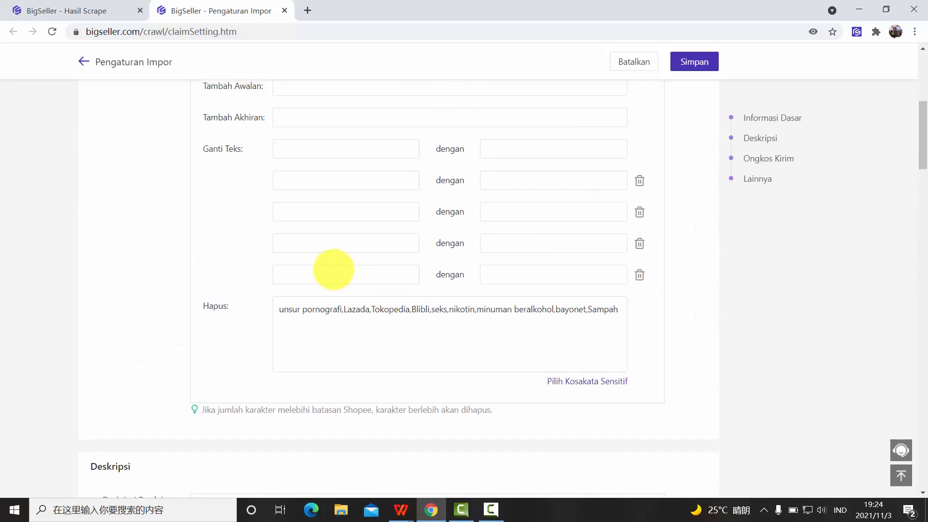
# Enable Standar Ekspres and Standard Express - Korea for Indonesia under Ongkos Kirim, both with Estimasi Ongkir Shopee
pyautogui.scroll(-11, 221, 203)
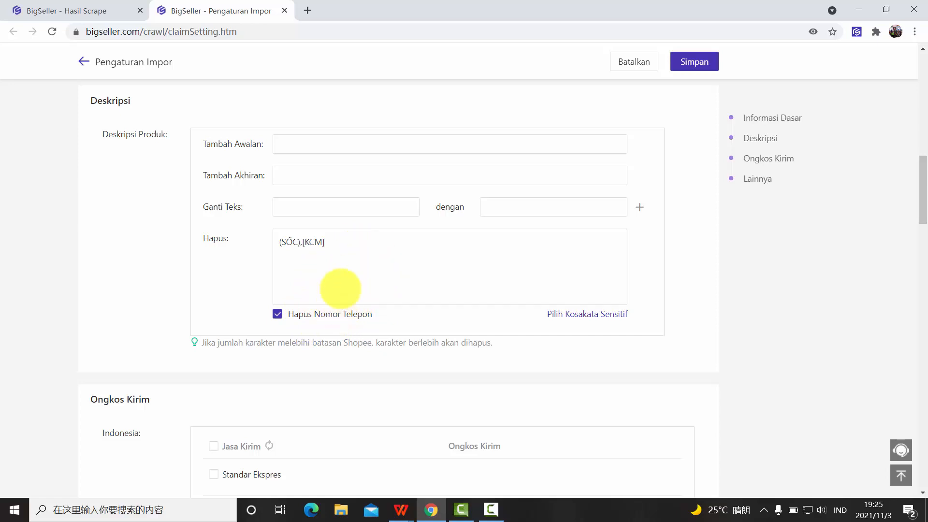
pyautogui.scroll(-4, 392, 252)
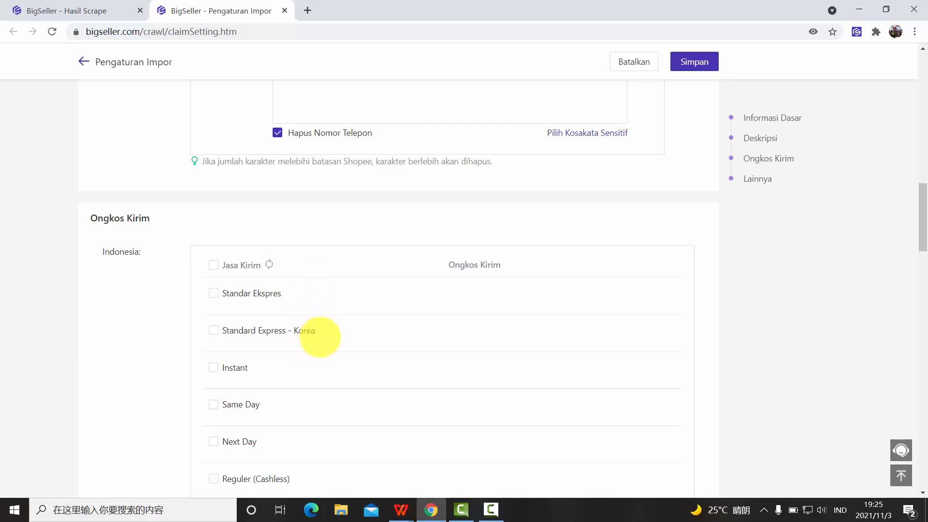
pyautogui.scroll(-1, 332, 323)
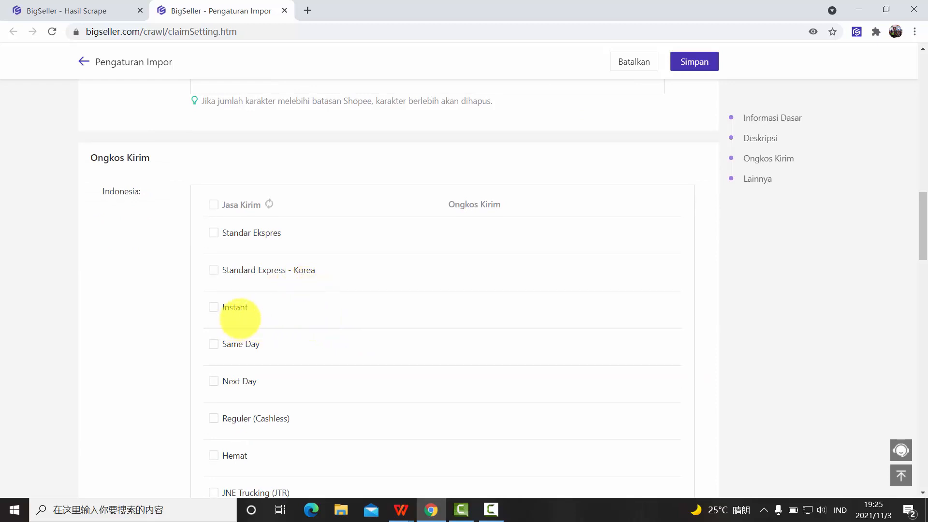
pyautogui.scroll(-1, 201, 367)
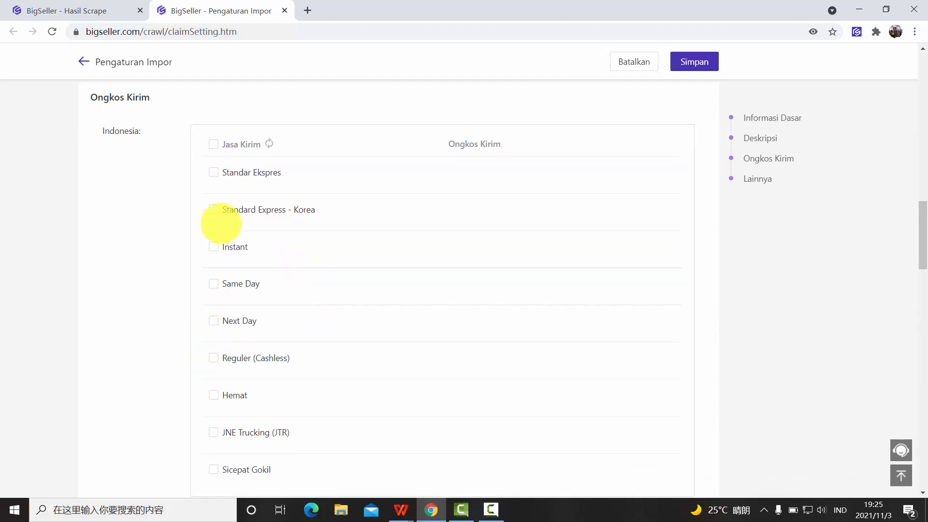
pyautogui.click(213, 173)
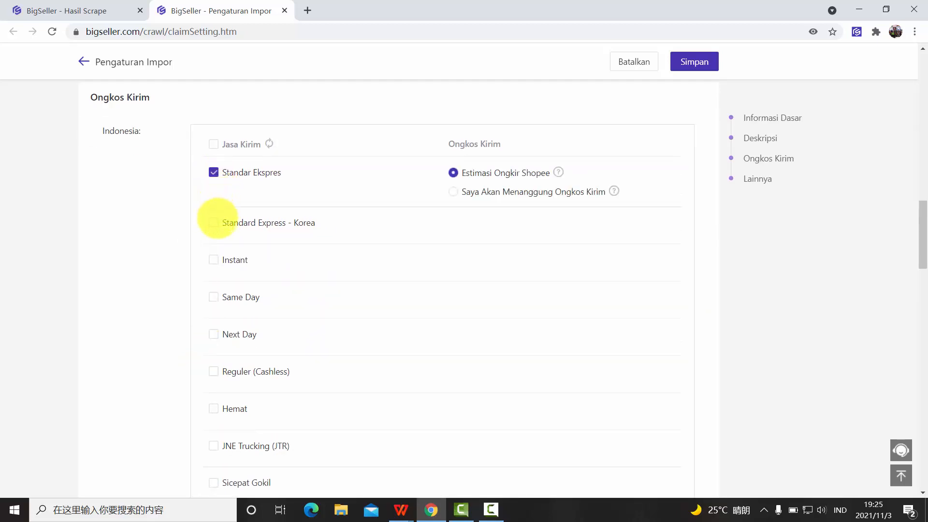
pyautogui.click(214, 222)
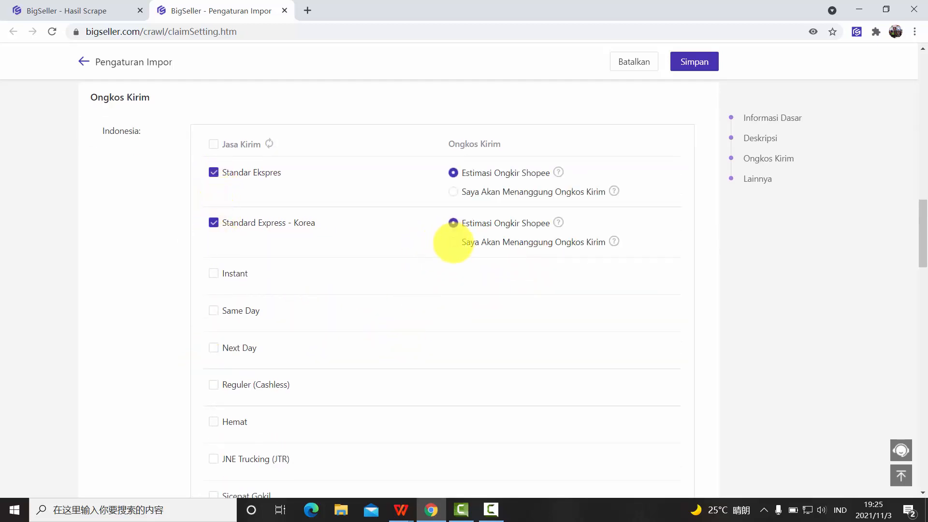
pyautogui.click(453, 242)
pyautogui.click(453, 173)
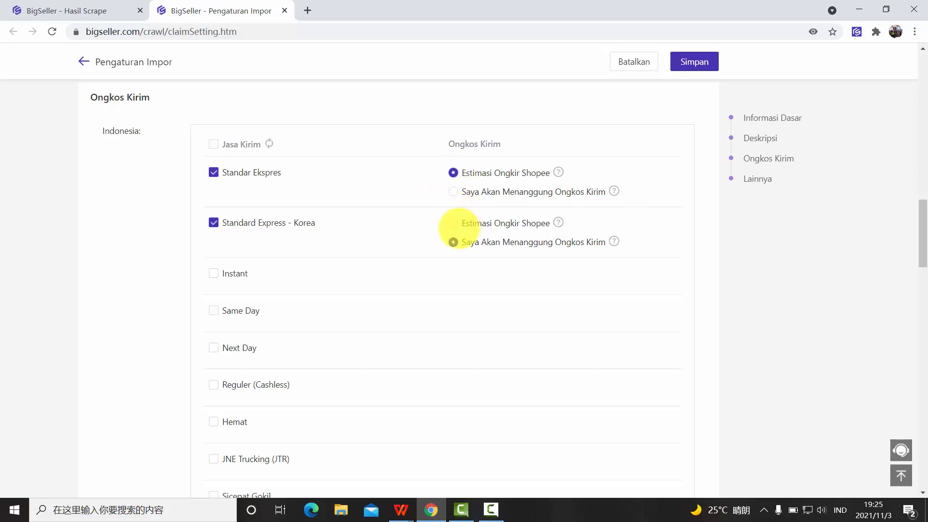
pyautogui.click(453, 223)
# Under Lainnya, enable removal of excess characters for Nama Variasi and Opsi Varian when they exceed Shopee's limit
pyautogui.scroll(-1, 280, 324)
pyautogui.scroll(-3, 279, 346)
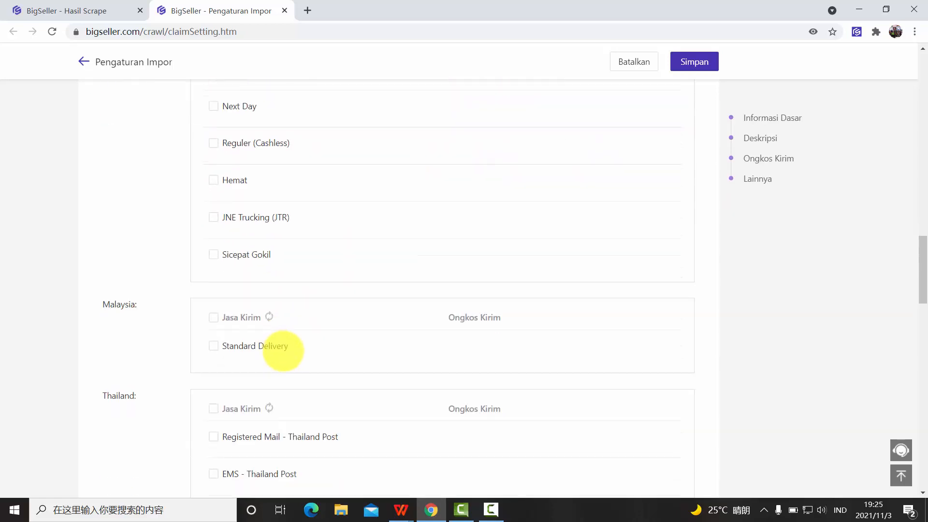
pyautogui.scroll(-15, 217, 389)
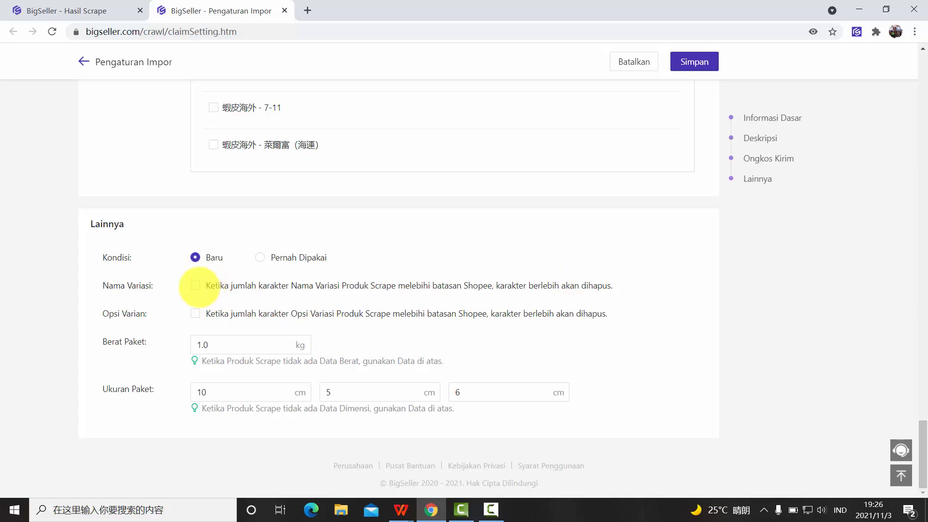
pyautogui.click(195, 286)
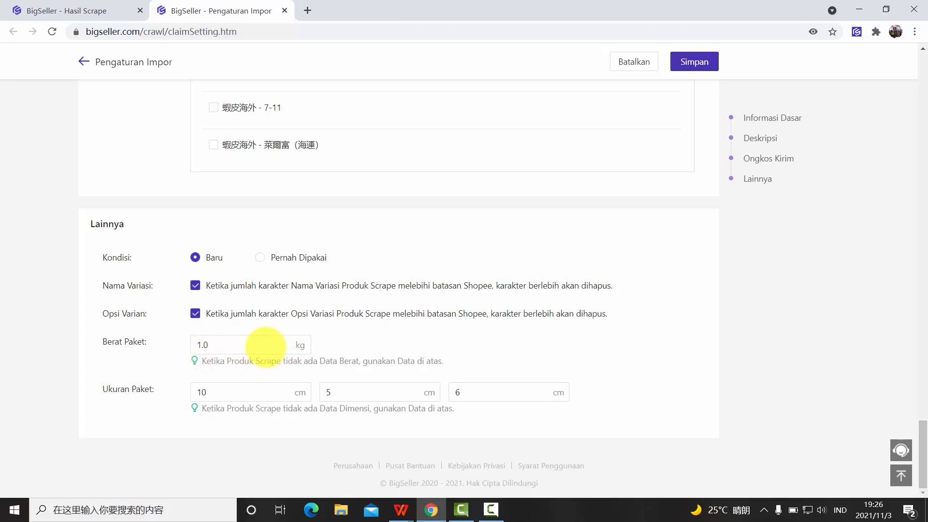
pyautogui.click(247, 344)
pyautogui.click(260, 387)
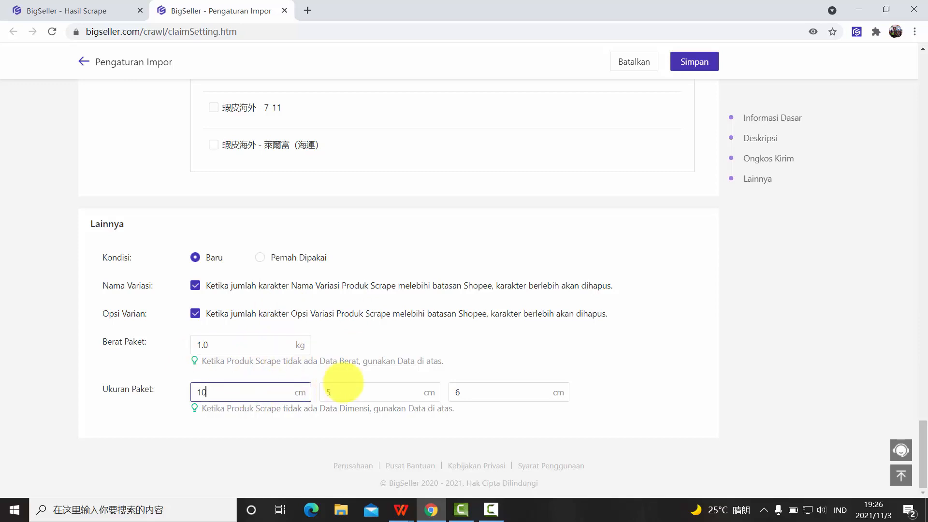
pyautogui.click(355, 392)
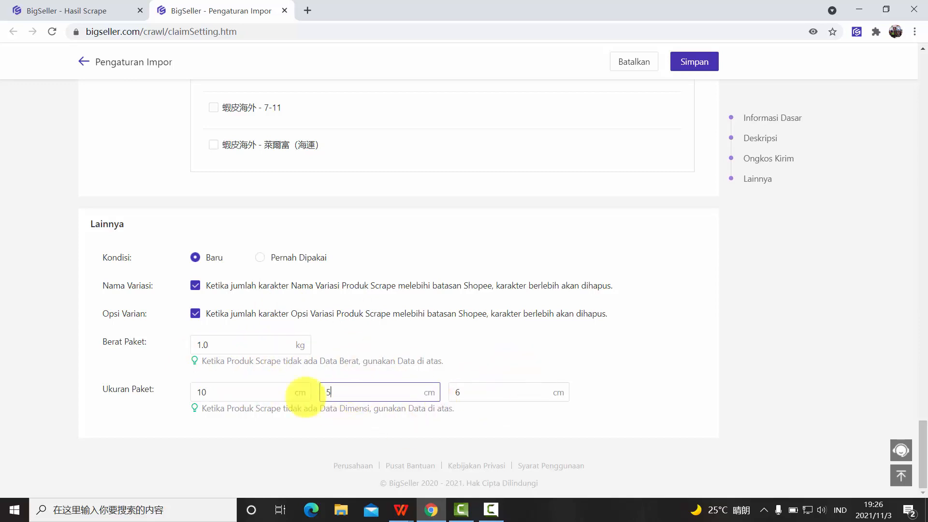
# Open the Lazada import settings and examine the Informasi Dasar, Deskripsi and Lainnya sections
pyautogui.scroll(20, 473, 375)
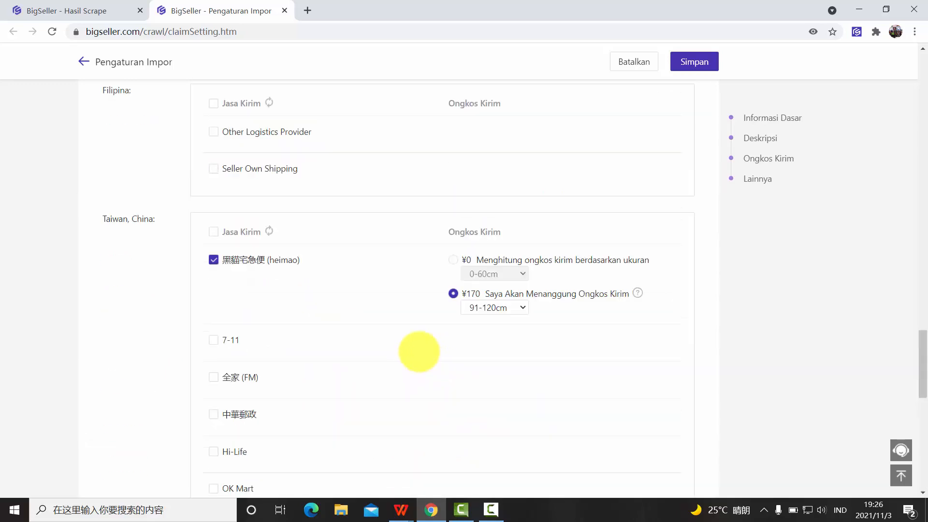
pyautogui.scroll(20, 397, 351)
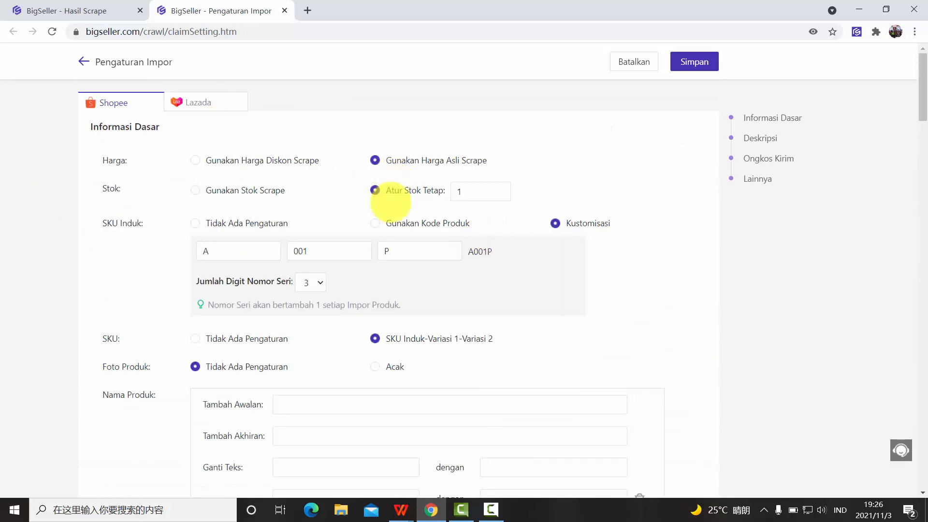
pyautogui.click(231, 100)
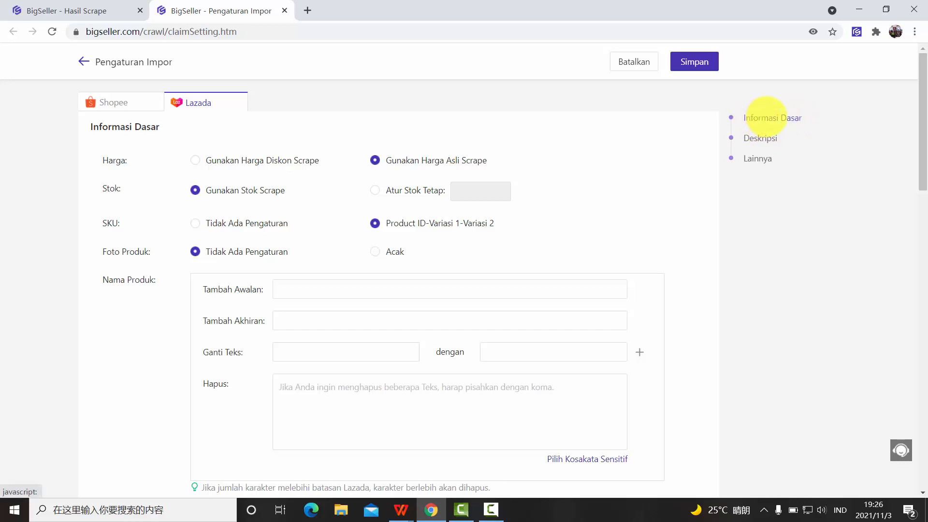
pyautogui.click(762, 138)
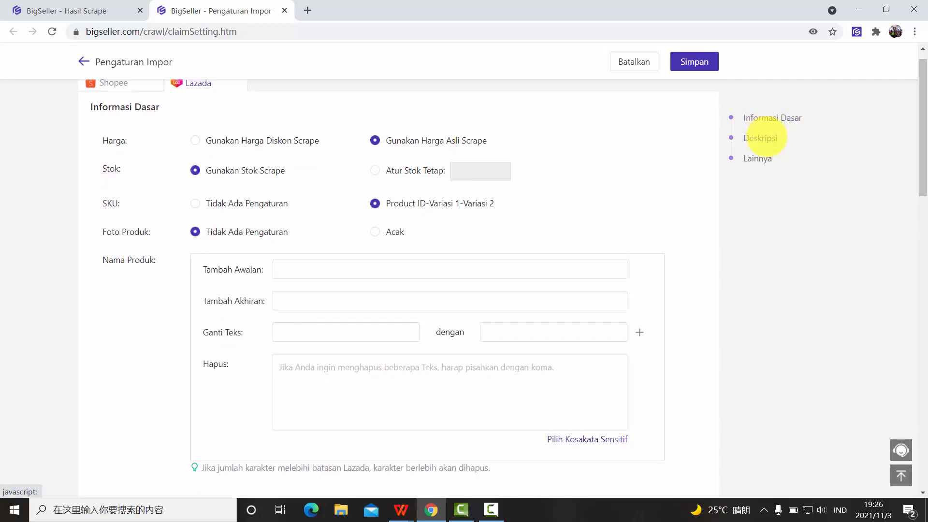
pyautogui.click(757, 158)
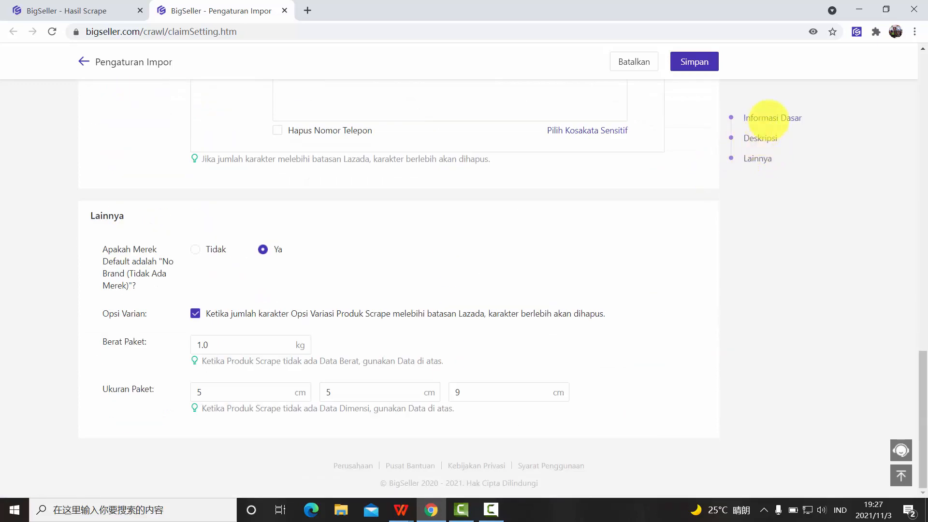
pyautogui.click(767, 120)
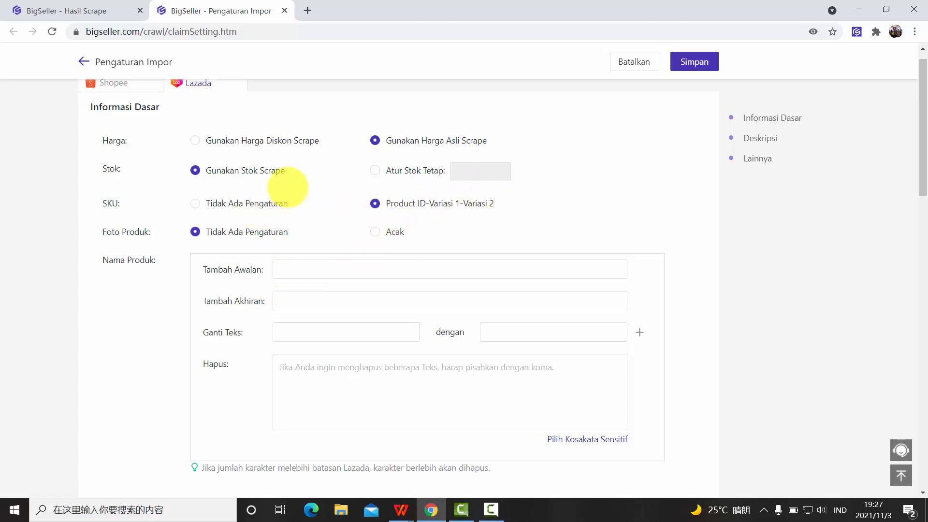
pyautogui.scroll(-1, 438, 197)
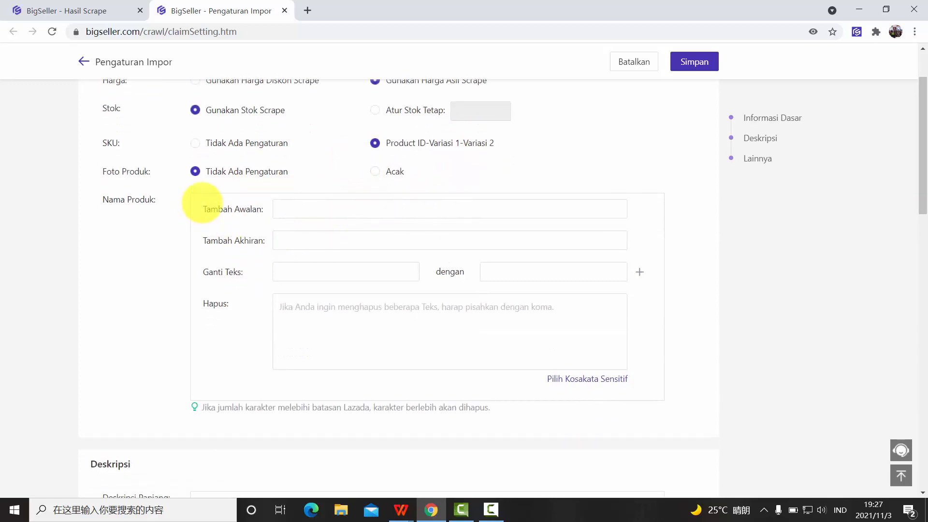
pyautogui.scroll(-5, 275, 213)
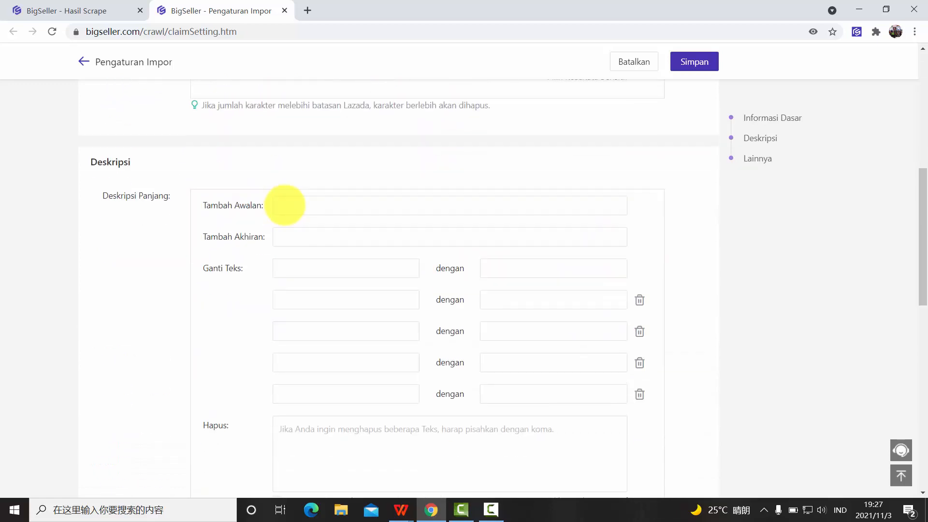
pyautogui.scroll(-3, 285, 205)
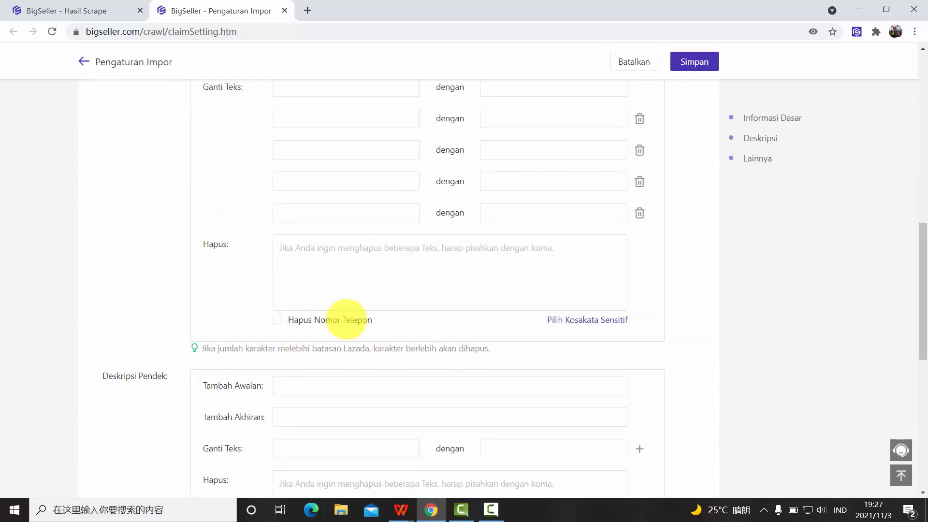
pyautogui.scroll(-2, 346, 320)
pyautogui.scroll(5, 292, 305)
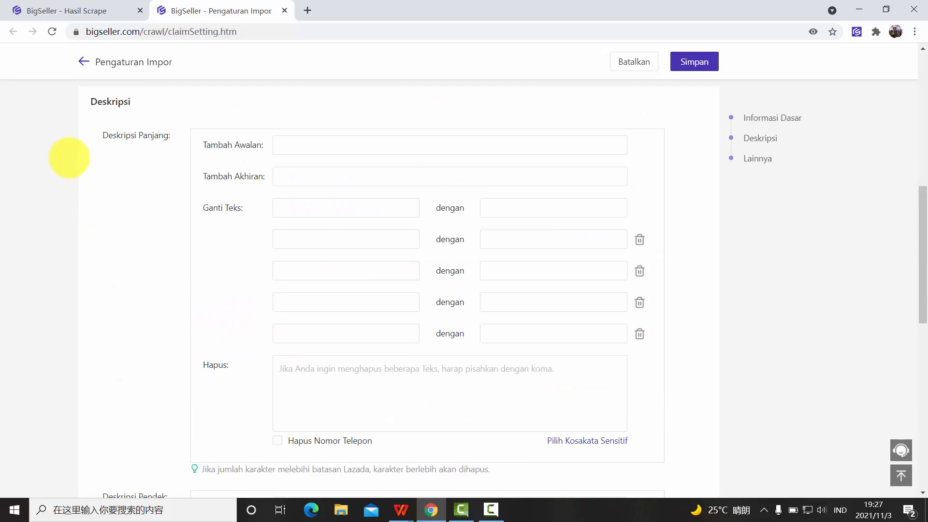
pyautogui.scroll(-2, 159, 138)
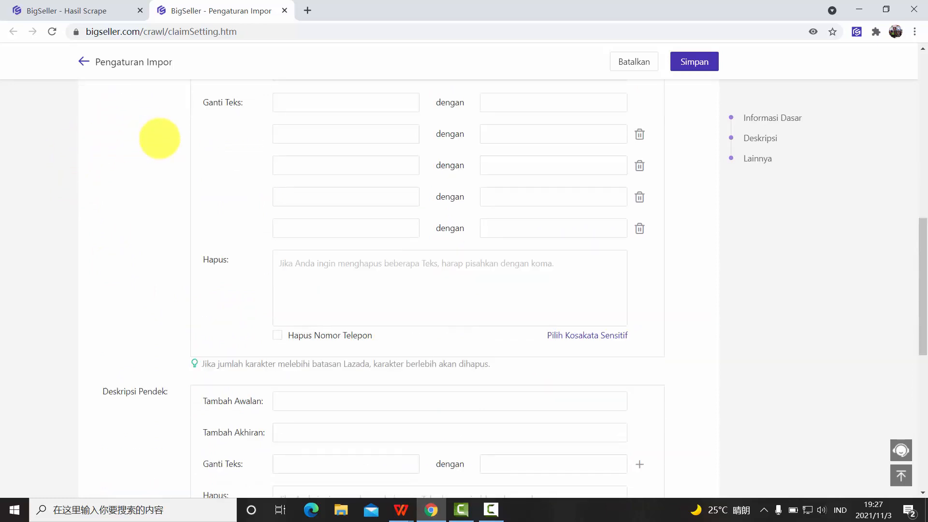
pyautogui.scroll(-3, 160, 138)
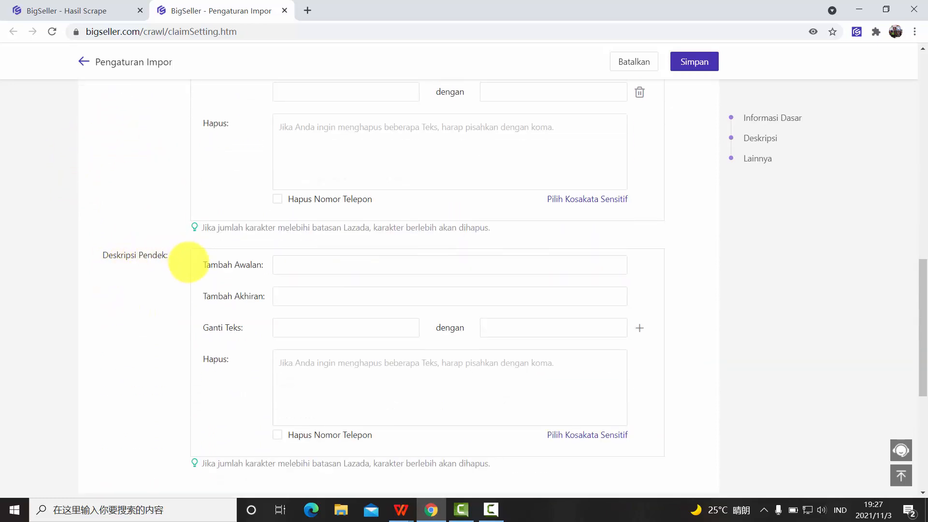
pyautogui.scroll(-6, 386, 249)
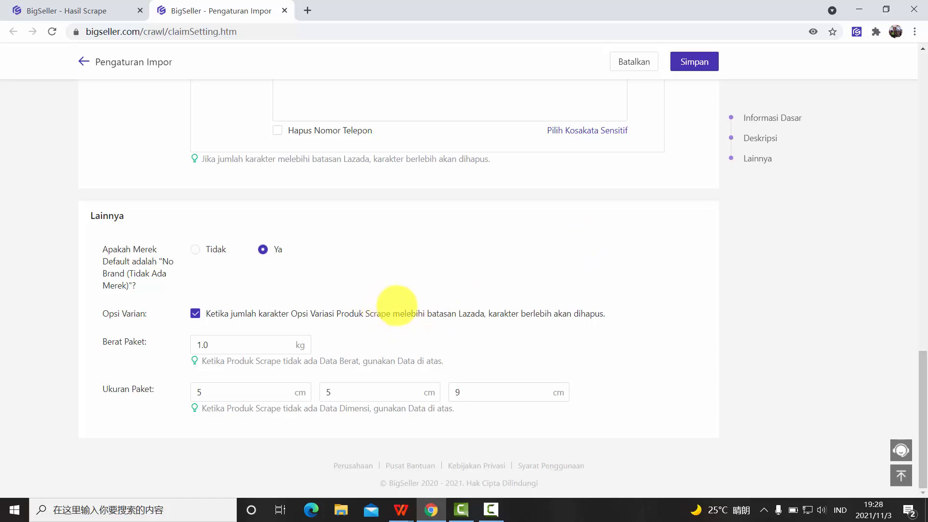
# Save the import settings
pyautogui.scroll(7, 396, 306)
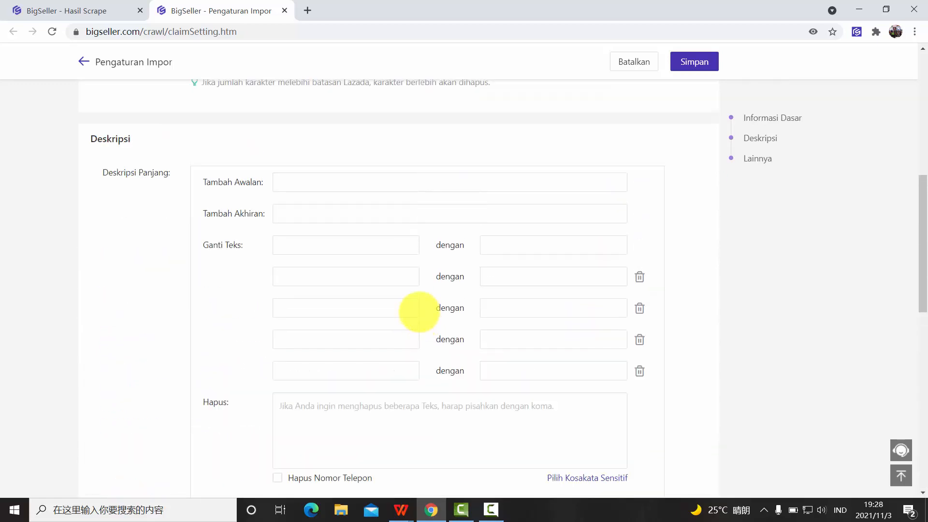
pyautogui.scroll(8, 419, 310)
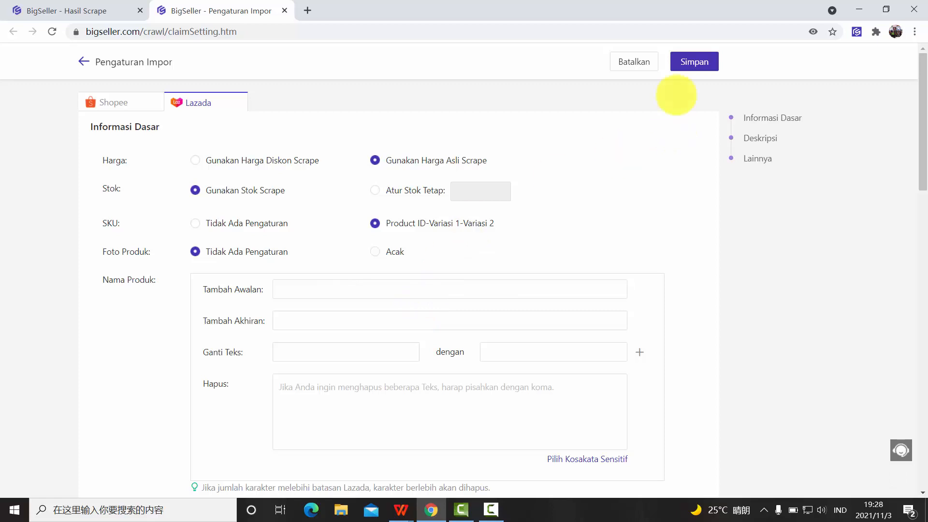
pyautogui.click(695, 62)
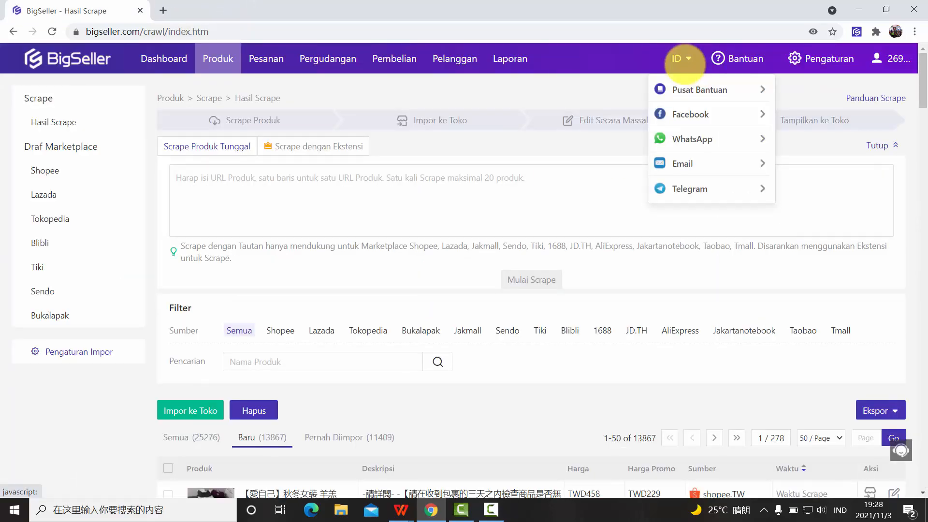
pyautogui.scroll(-1, 485, 184)
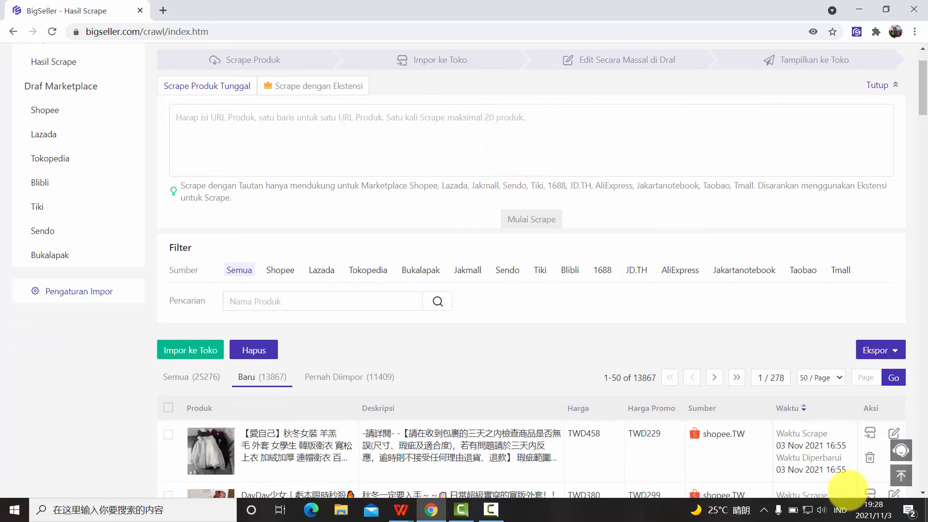
pyautogui.scroll(1, 605, 379)
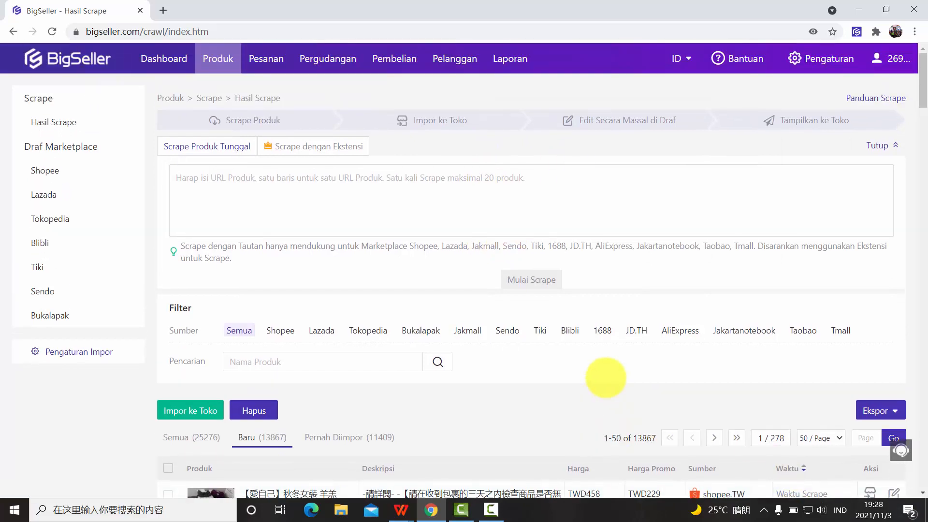
pyautogui.scroll(-2, 605, 378)
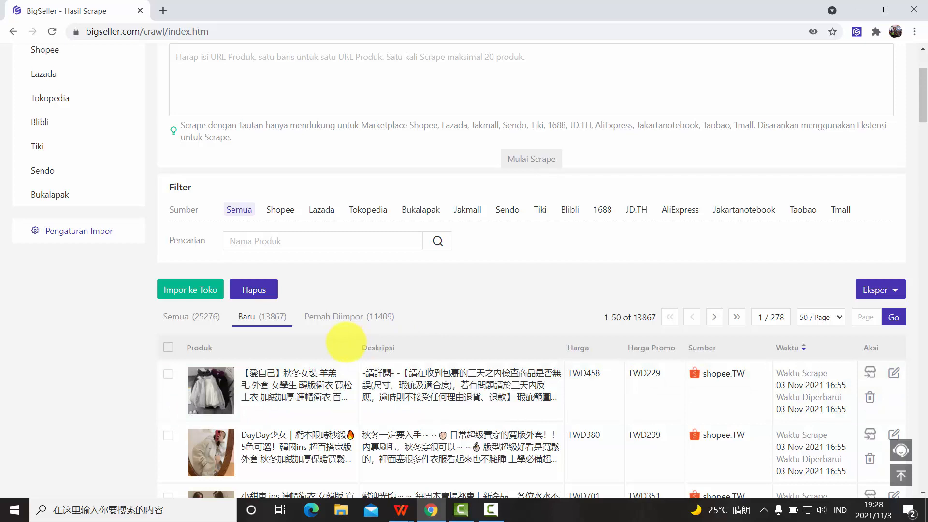
pyautogui.scroll(2, 351, 341)
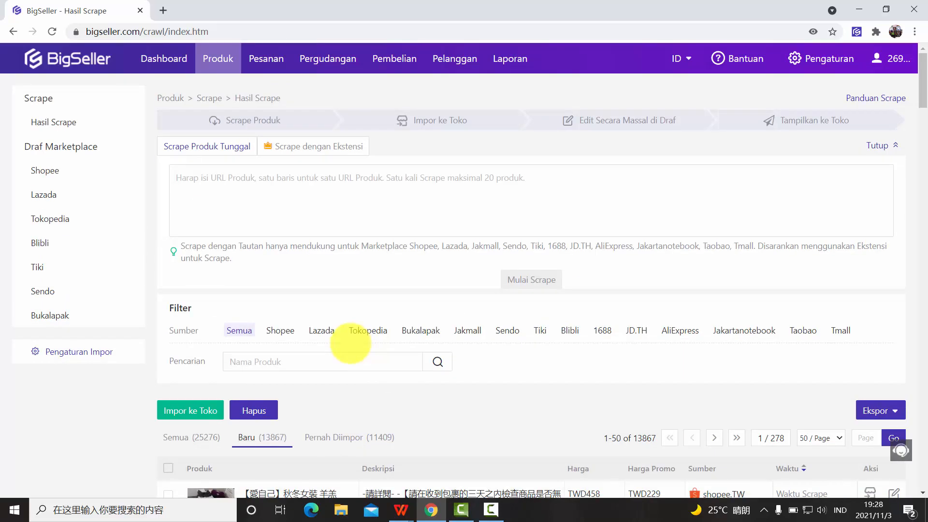
pyautogui.scroll(-2, 351, 343)
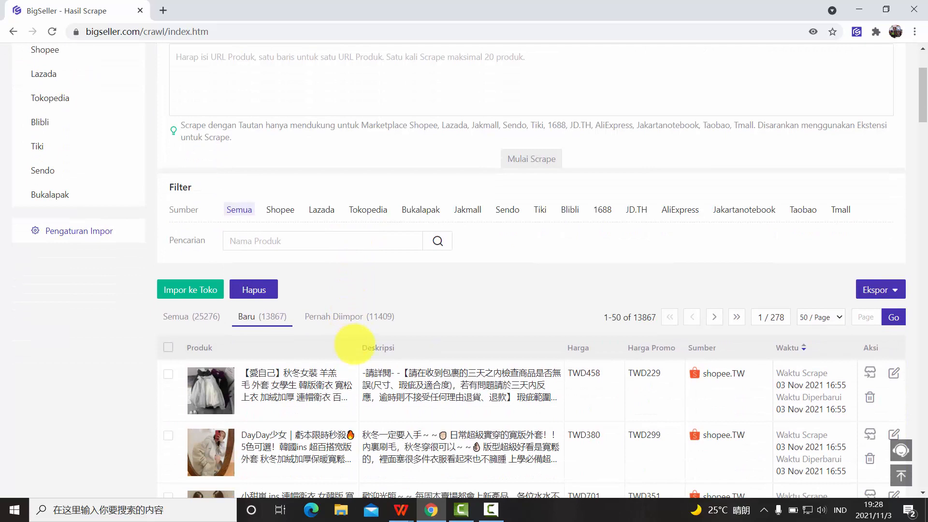
pyautogui.scroll(2, 354, 345)
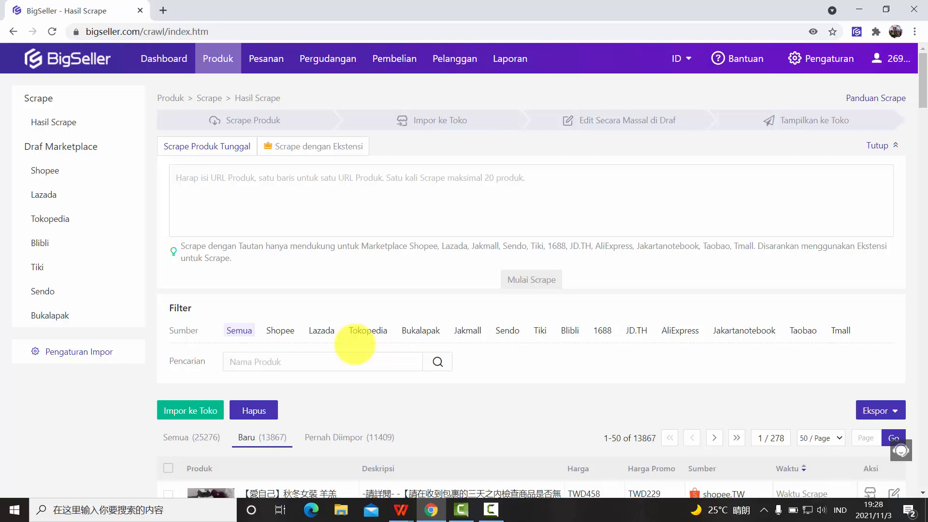
# Open BigSeller's WhatsApp support link from the help options
pyautogui.moveTo(742, 60)
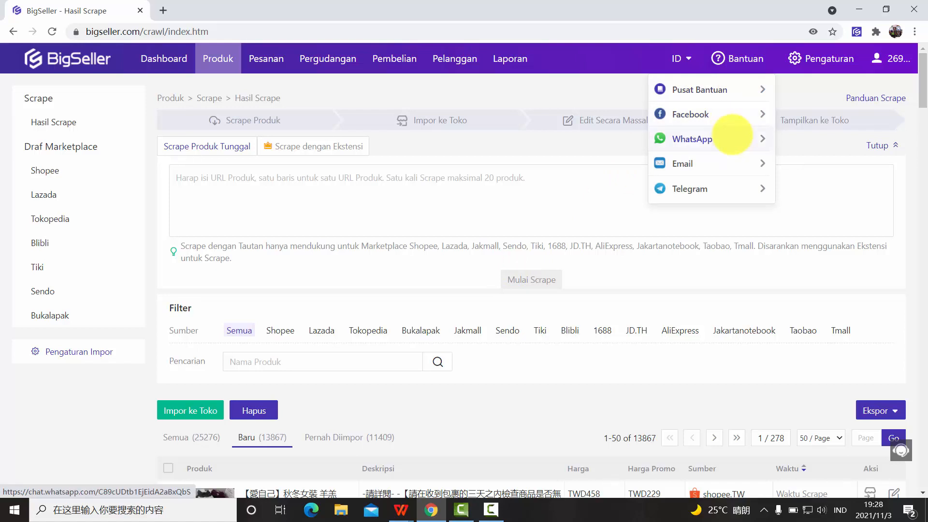
pyautogui.click(733, 134)
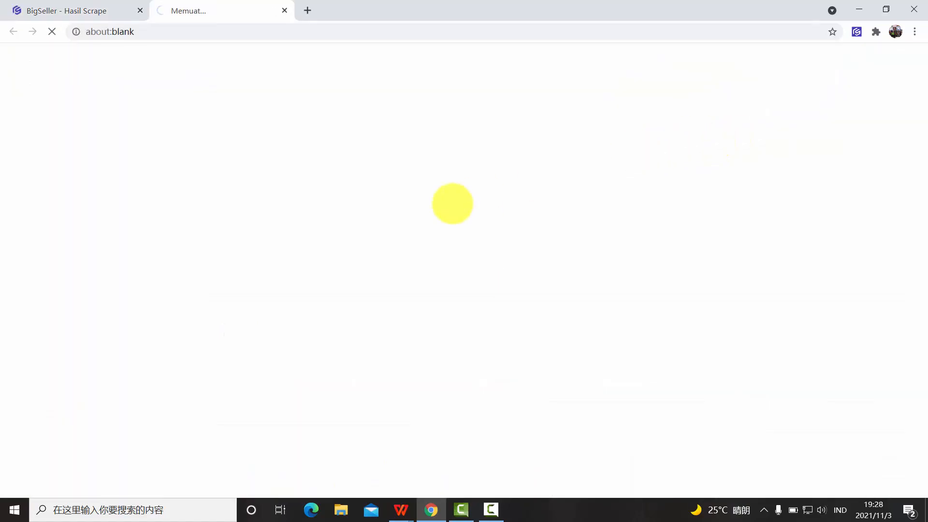